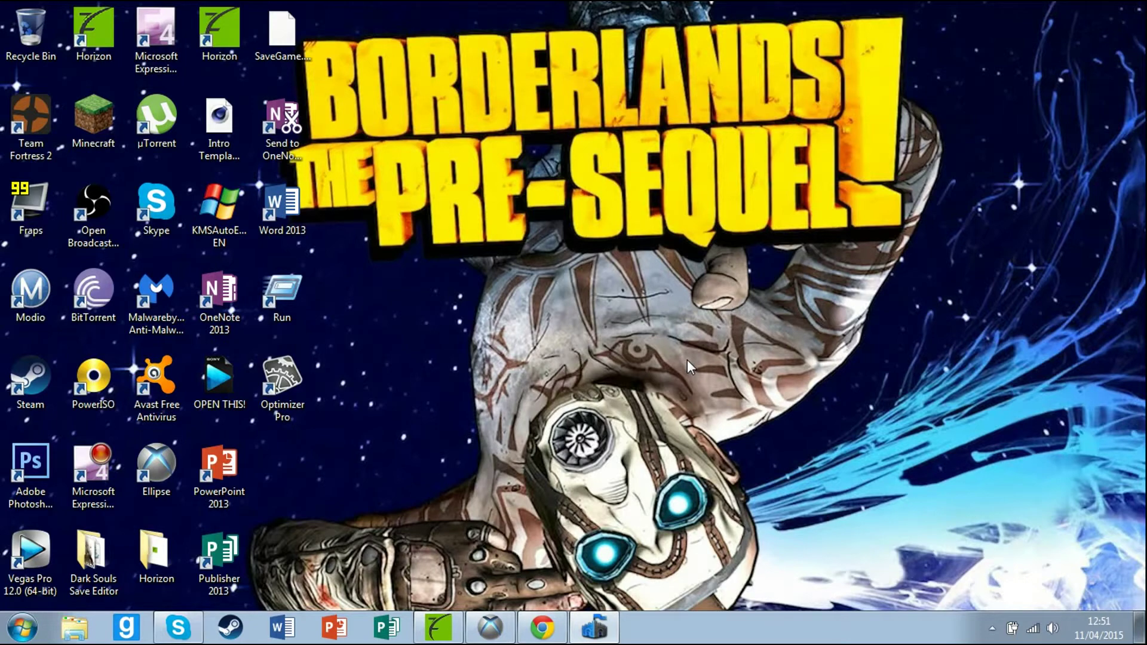
# Switch to Chrome to view the MediaFire download page for eclipse.zip.
pyautogui.click(542, 630)
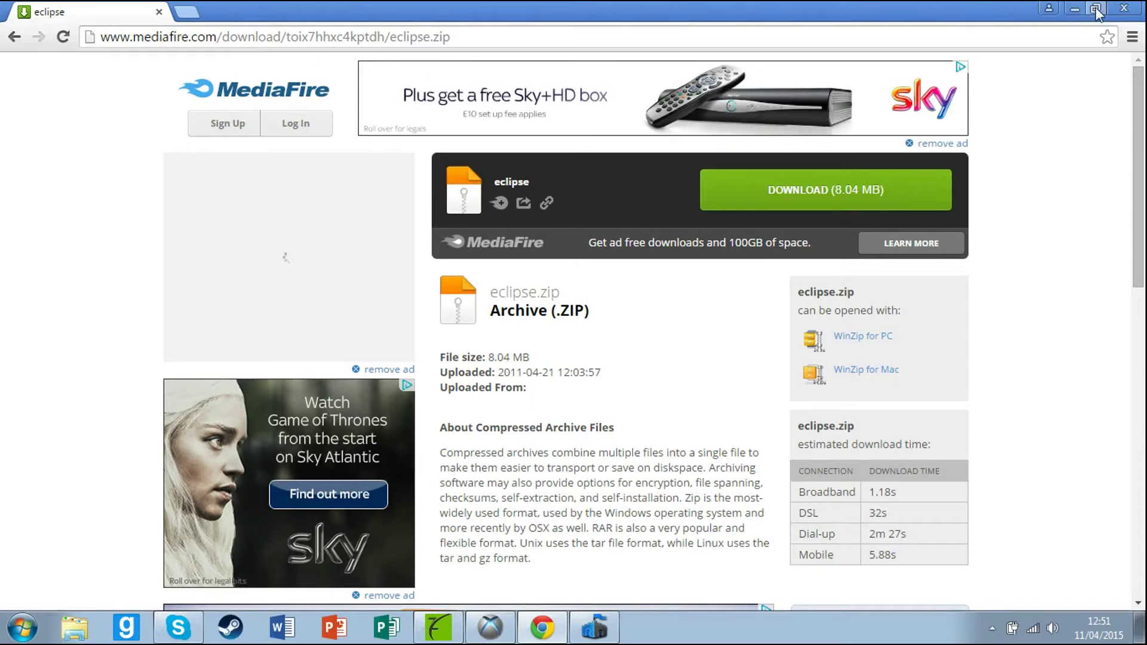
pyautogui.click(1075, 8)
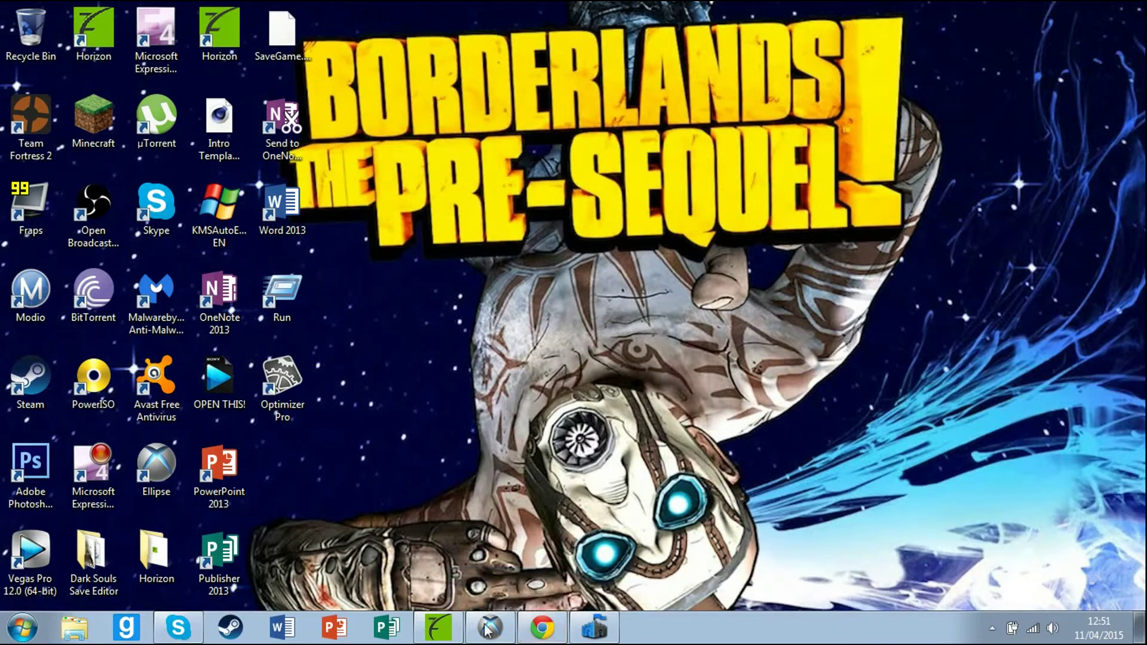
# Switch to Horizon and expand the Dead Island entry among the games on the USB flash drive.
pyautogui.click(428, 629)
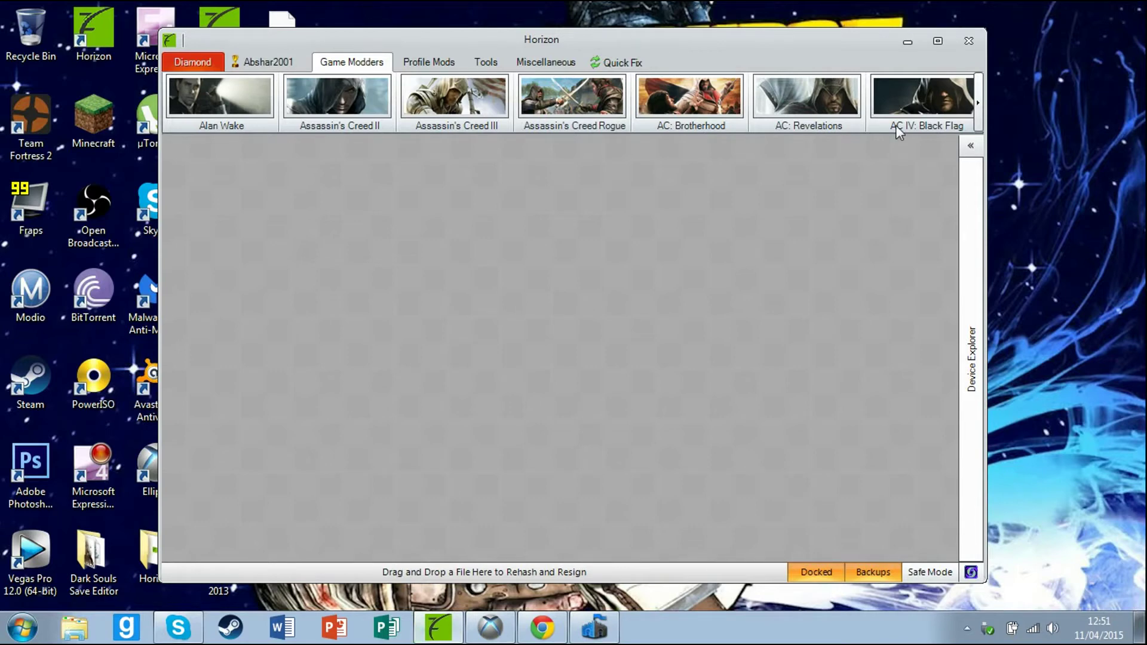
pyautogui.click(978, 143)
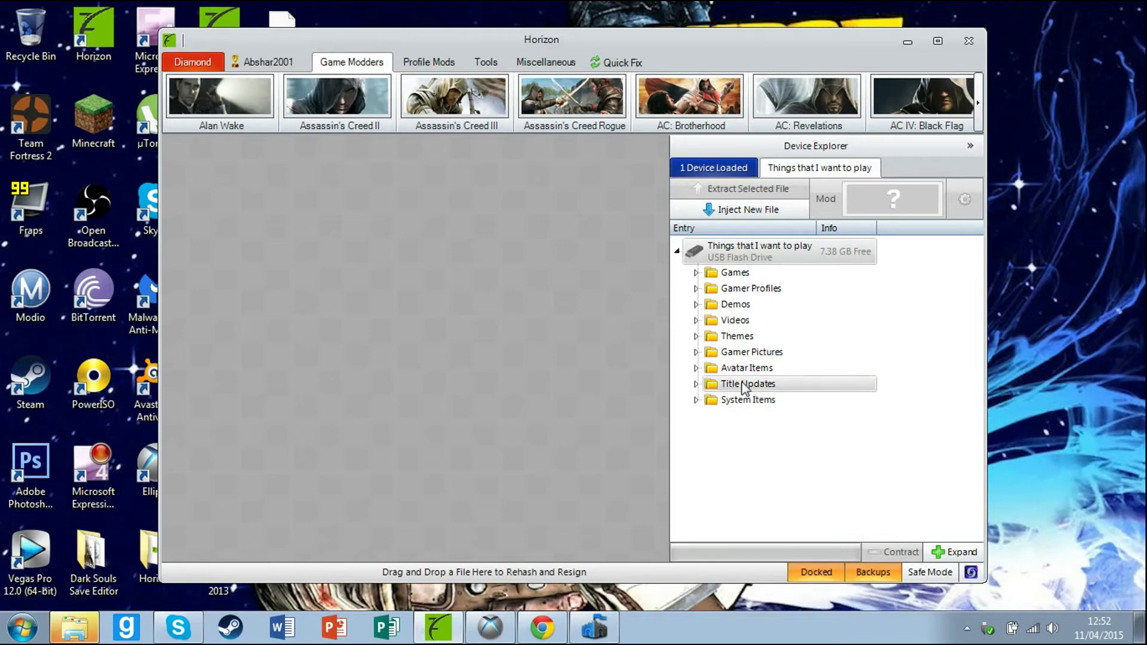
pyautogui.click(696, 272)
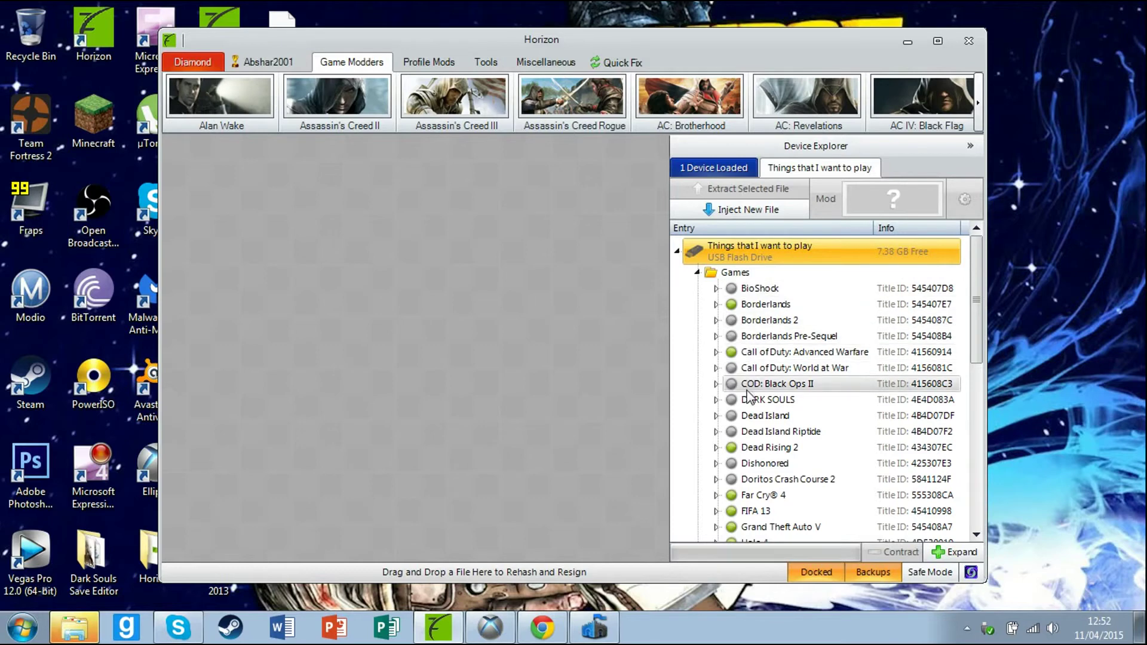
pyautogui.click(715, 416)
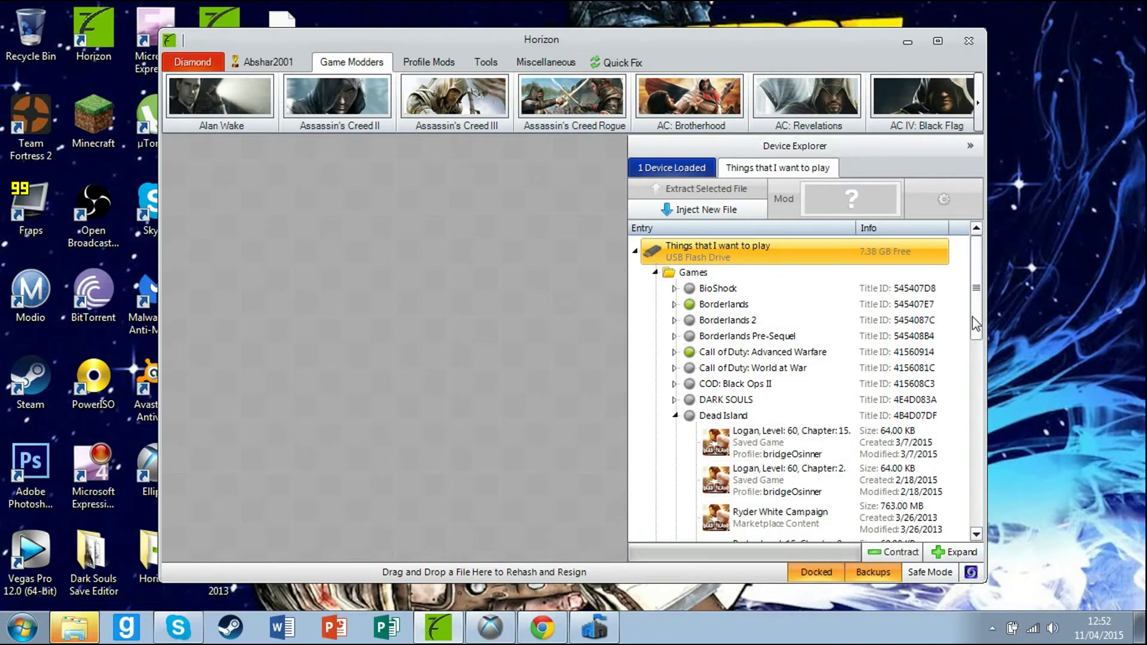
pyautogui.moveTo(974, 314); pyautogui.dragTo(974, 340)
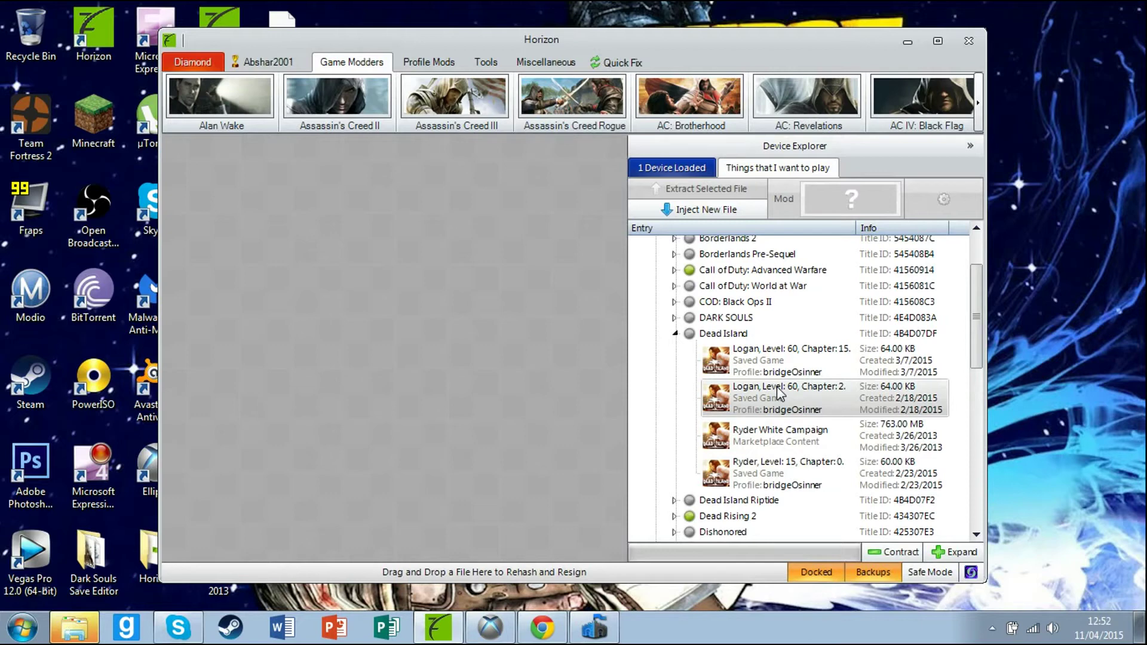
# Extract the Dead Island saved game "Logan, Level: 60, Chapter: 2." to the Desktop as save_0.
pyautogui.click(777, 387)
pyautogui.rightClick(777, 387)
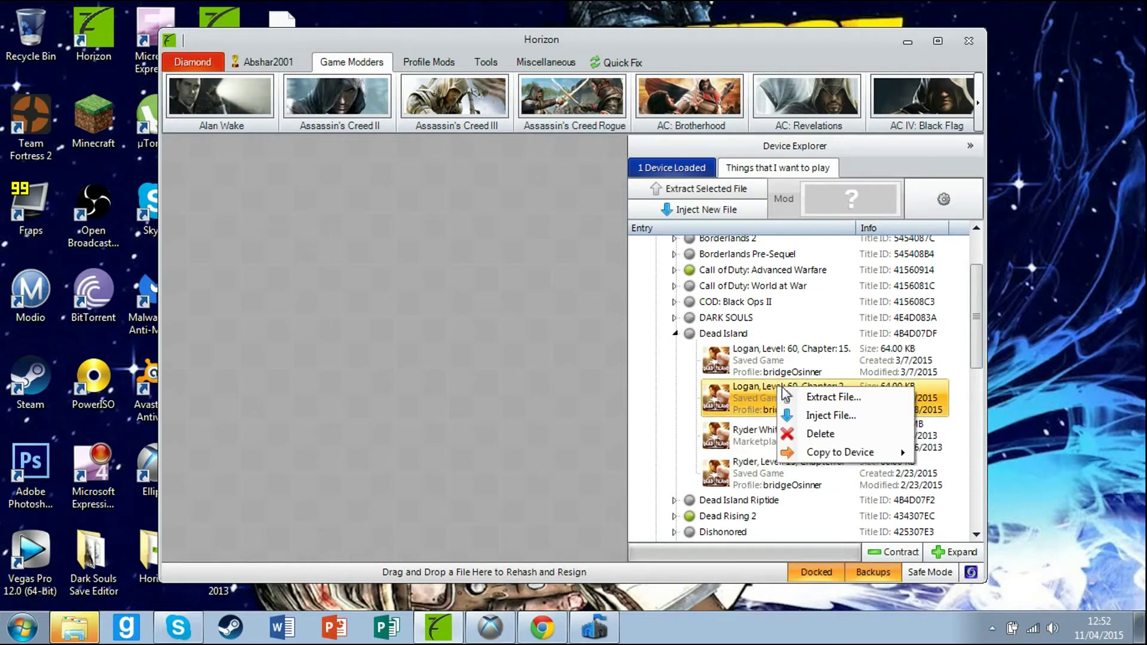
pyautogui.click(796, 398)
pyautogui.click(832, 398)
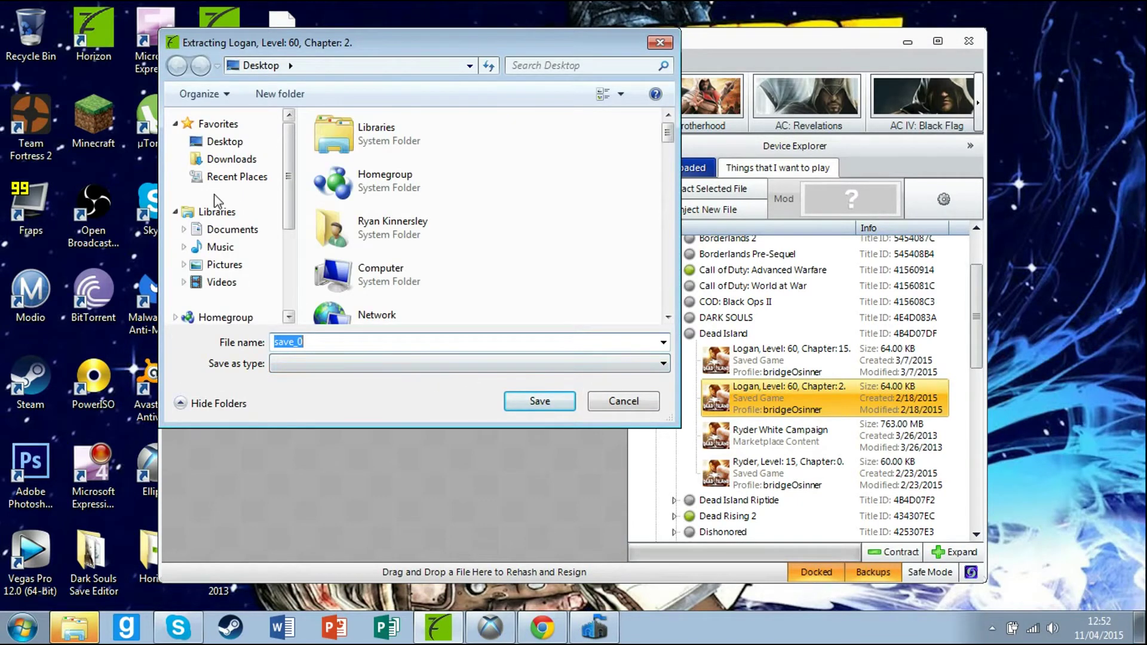
pyautogui.click(224, 145)
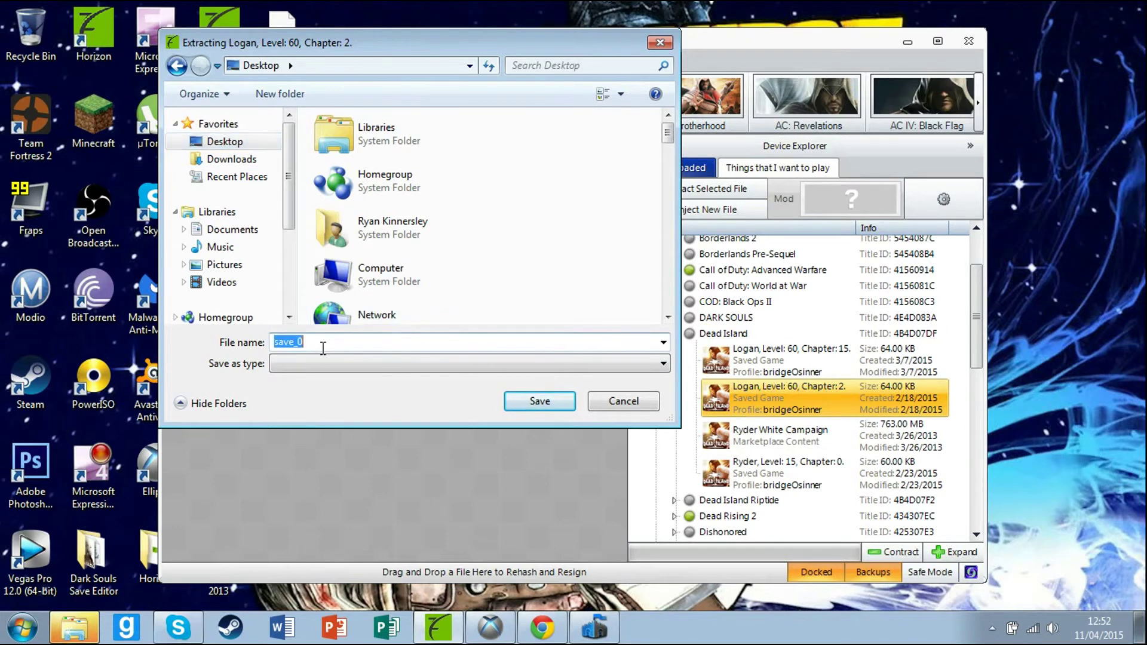
pyautogui.click(557, 404)
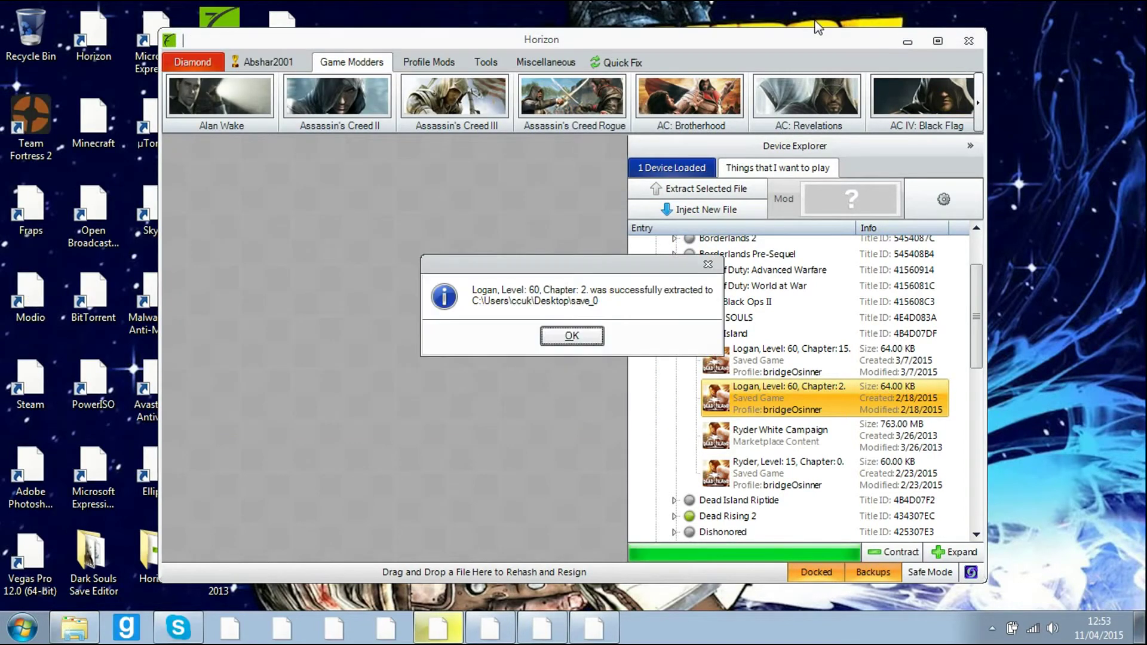
pyautogui.click(594, 337)
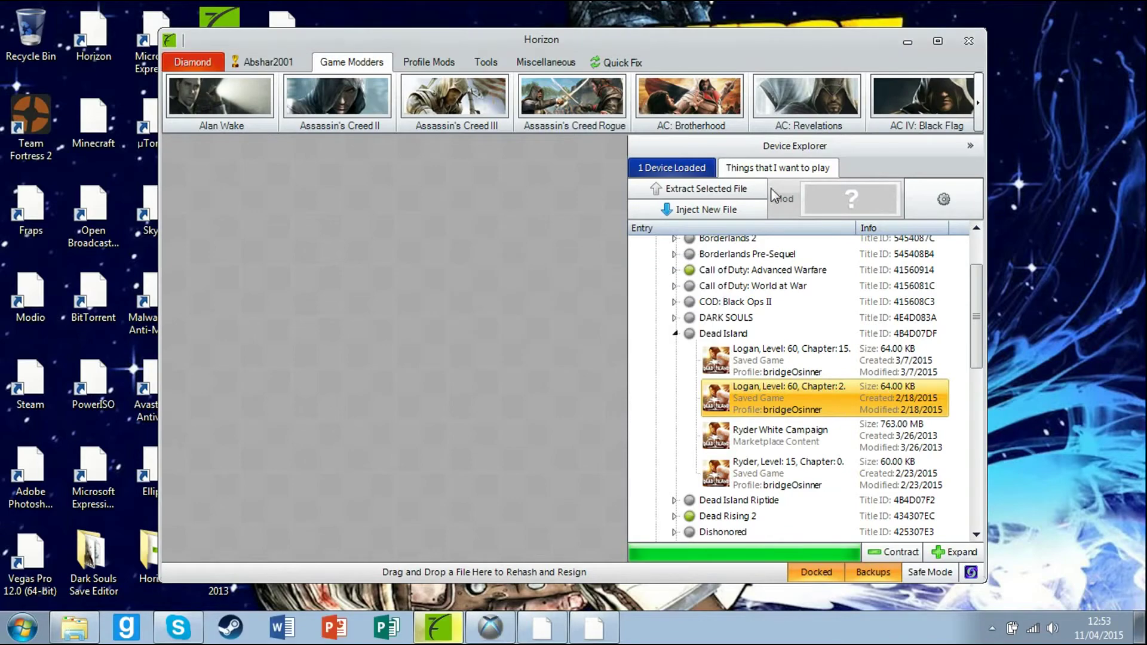
# Switch to Ellipse and open the Dead Island editor from the game tools.
pyautogui.click(904, 40)
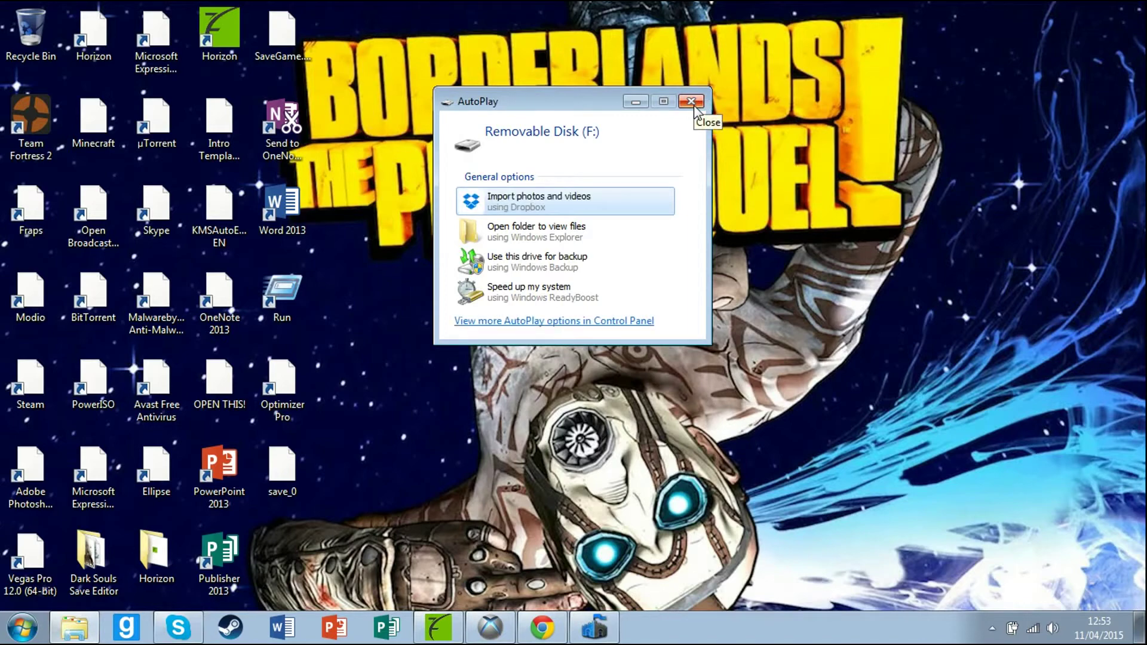
pyautogui.click(691, 102)
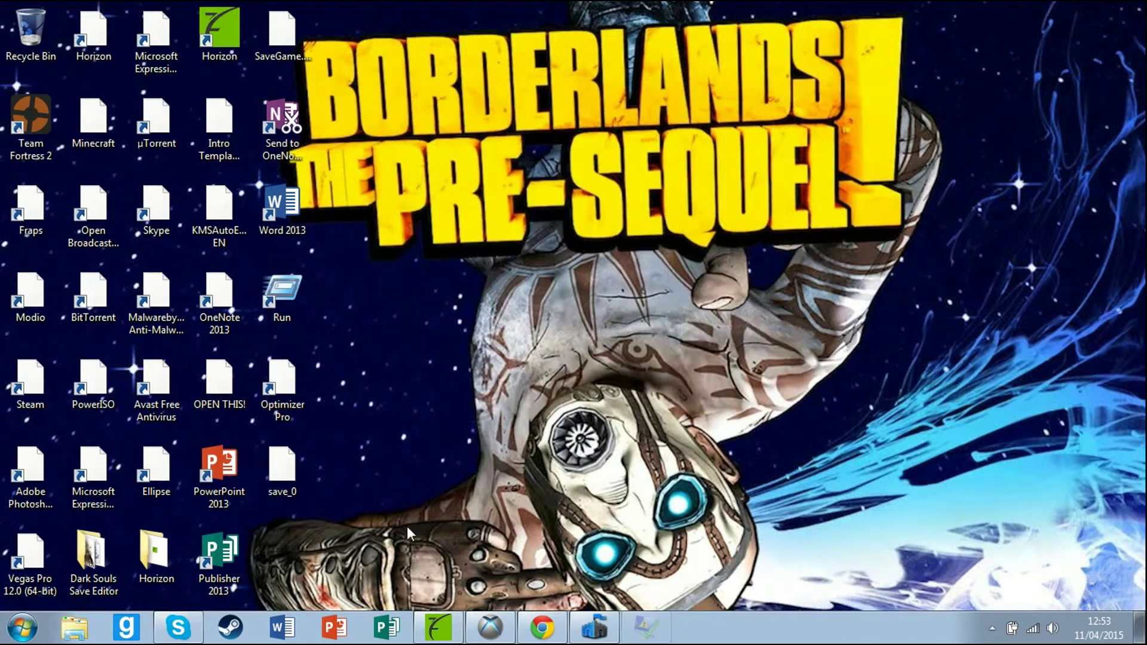
pyautogui.click(489, 628)
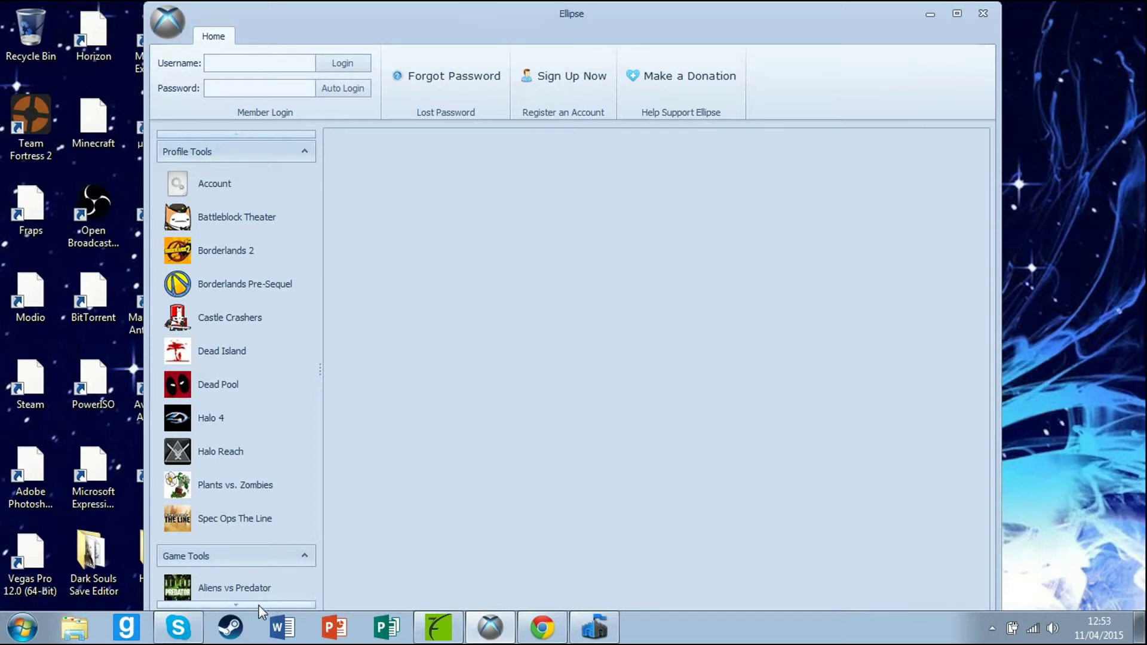
pyautogui.scroll(-5, 261, 610)
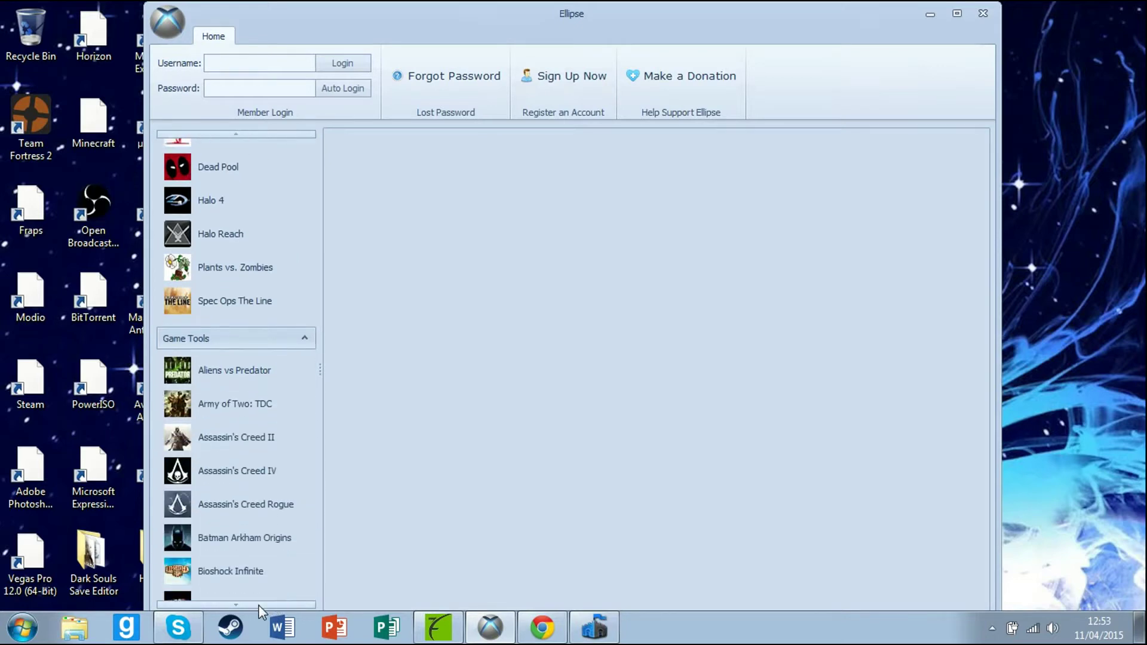
pyautogui.scroll(-10, 261, 611)
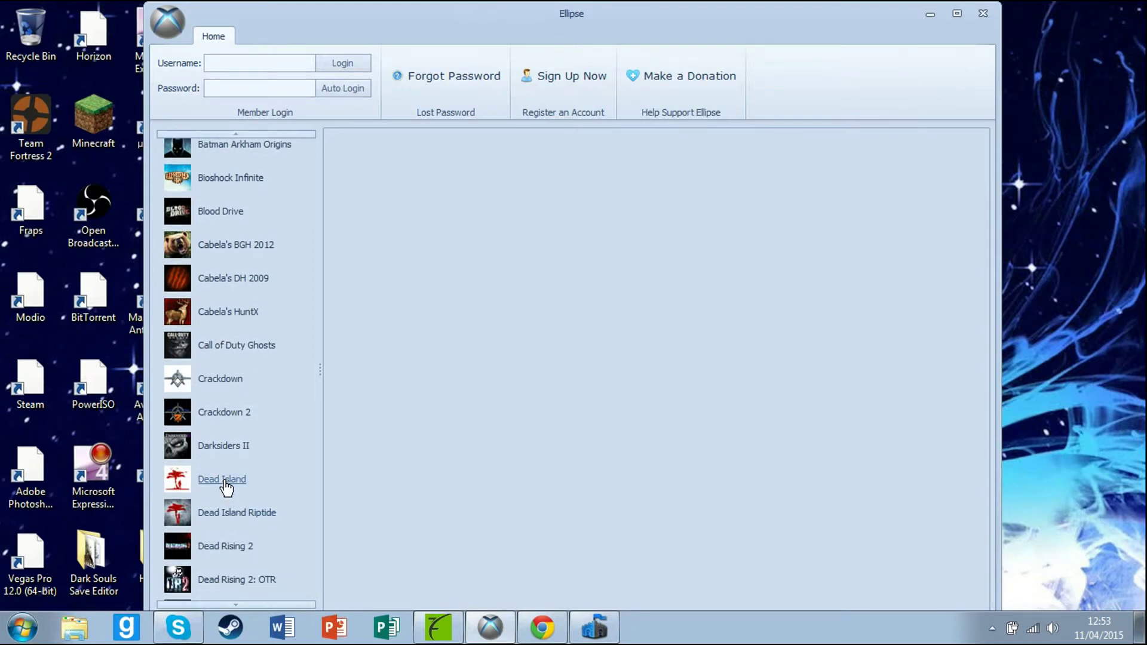
pyautogui.click(222, 480)
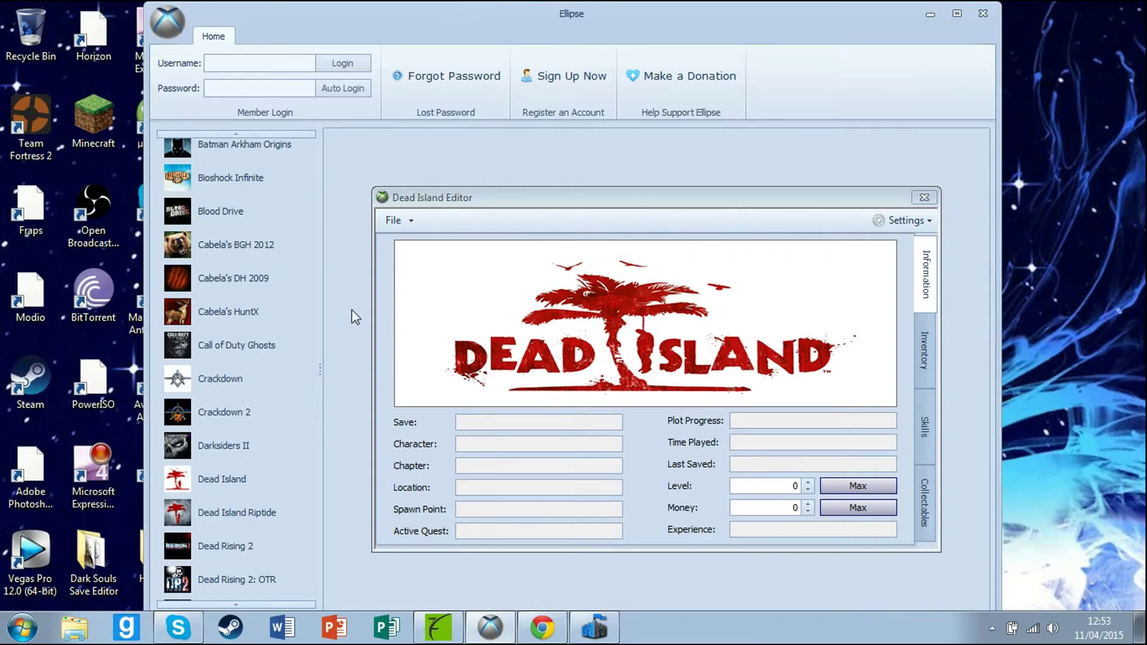
pyautogui.click(408, 221)
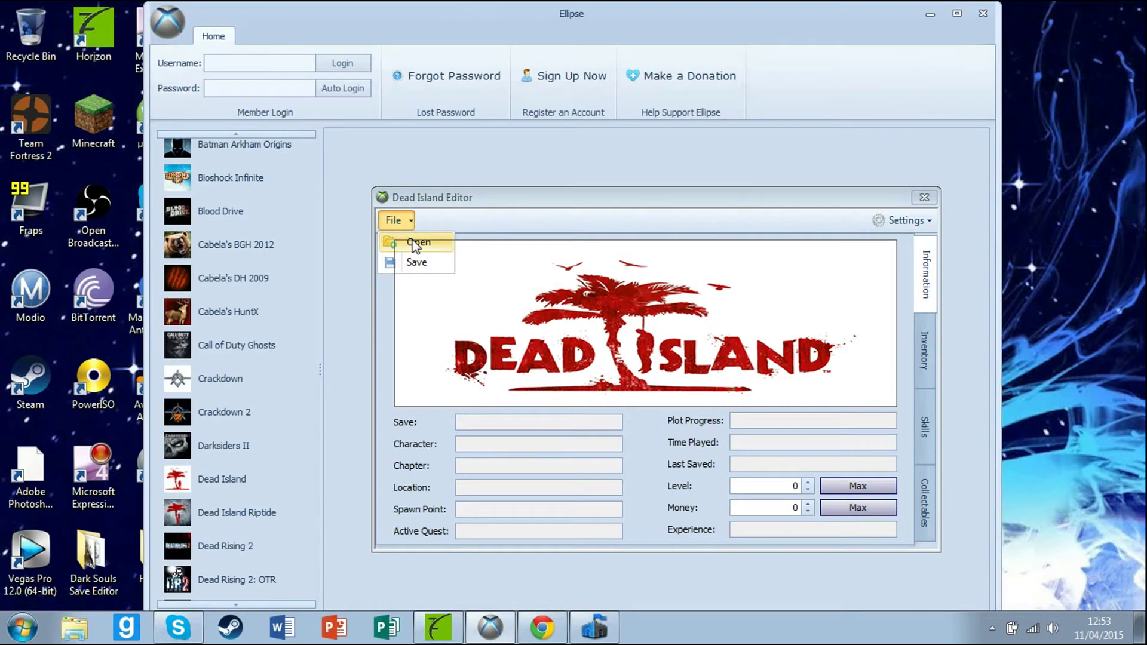
pyautogui.click(417, 243)
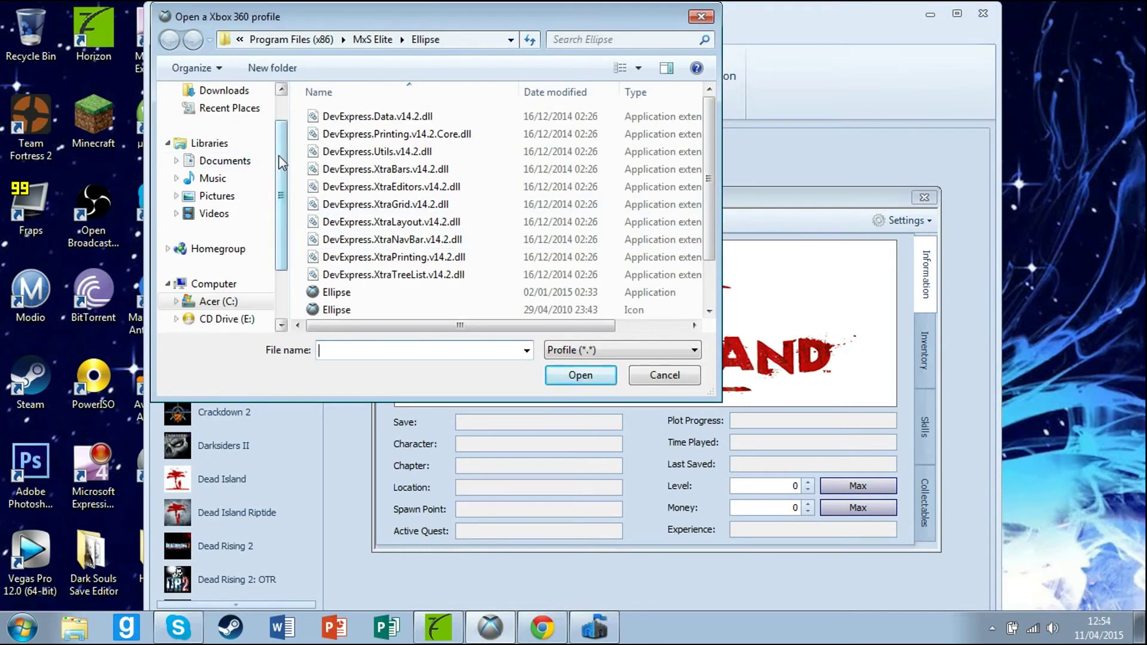
pyautogui.scroll(1, 280, 160)
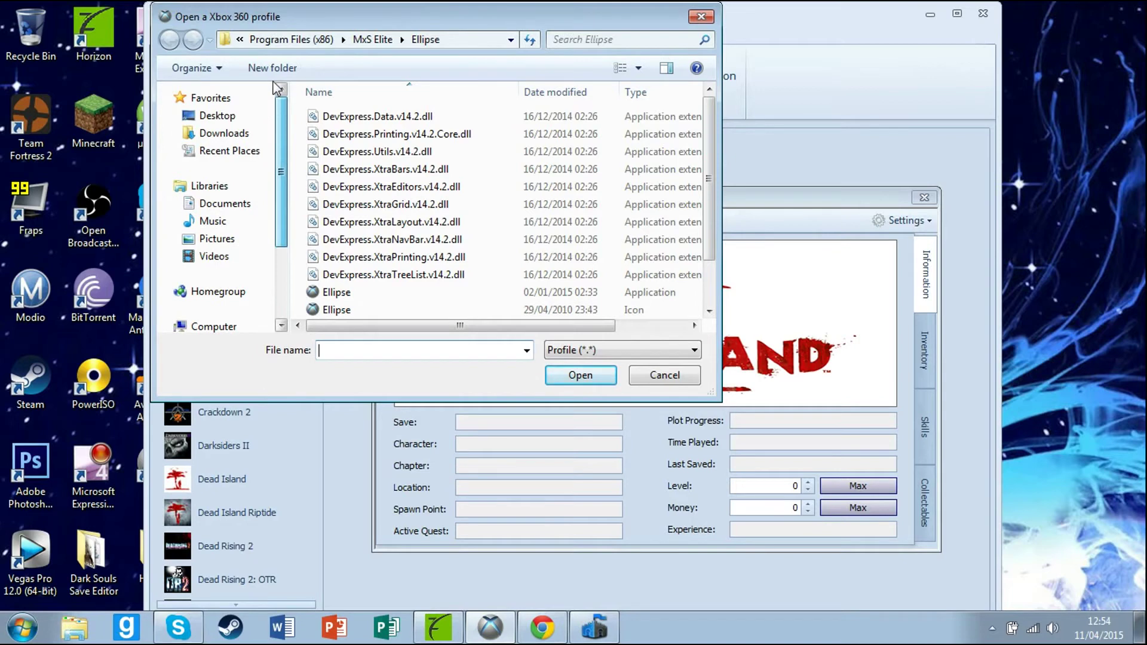
pyautogui.click(215, 126)
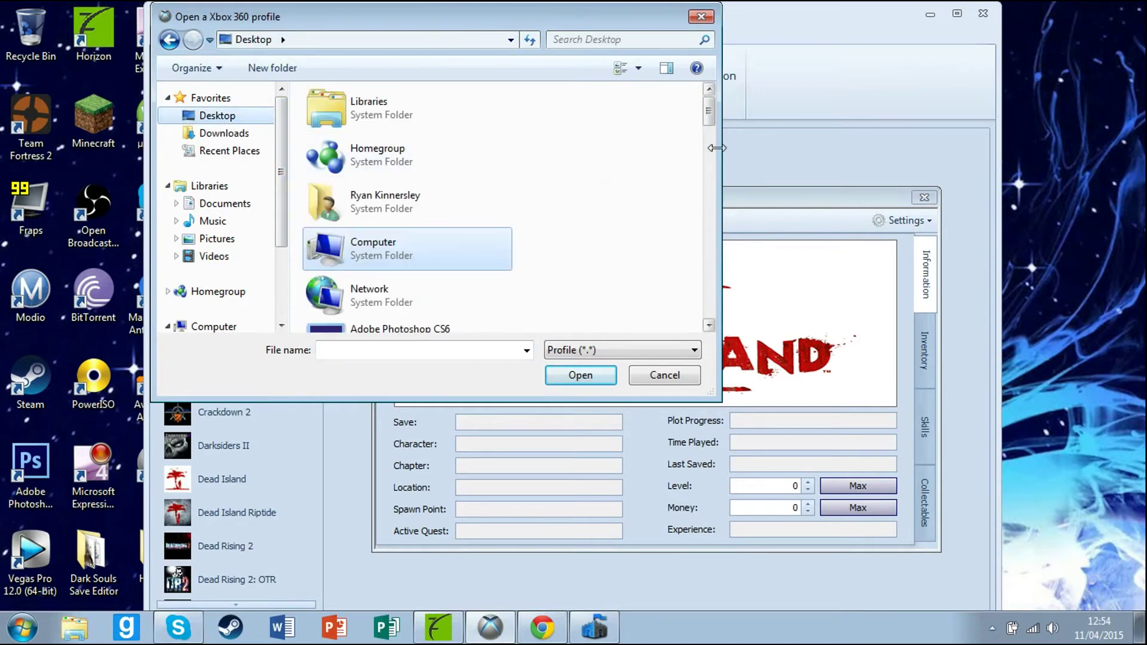
pyautogui.moveTo(710, 113); pyautogui.dragTo(707, 297)
pyautogui.click(360, 179)
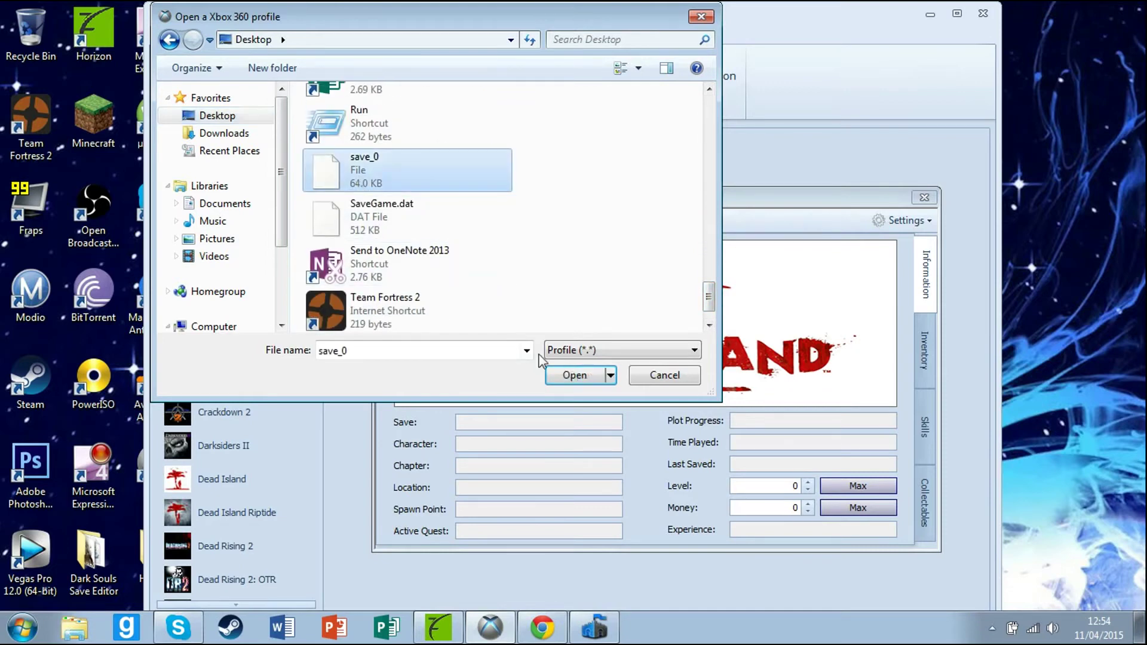
pyautogui.click(569, 378)
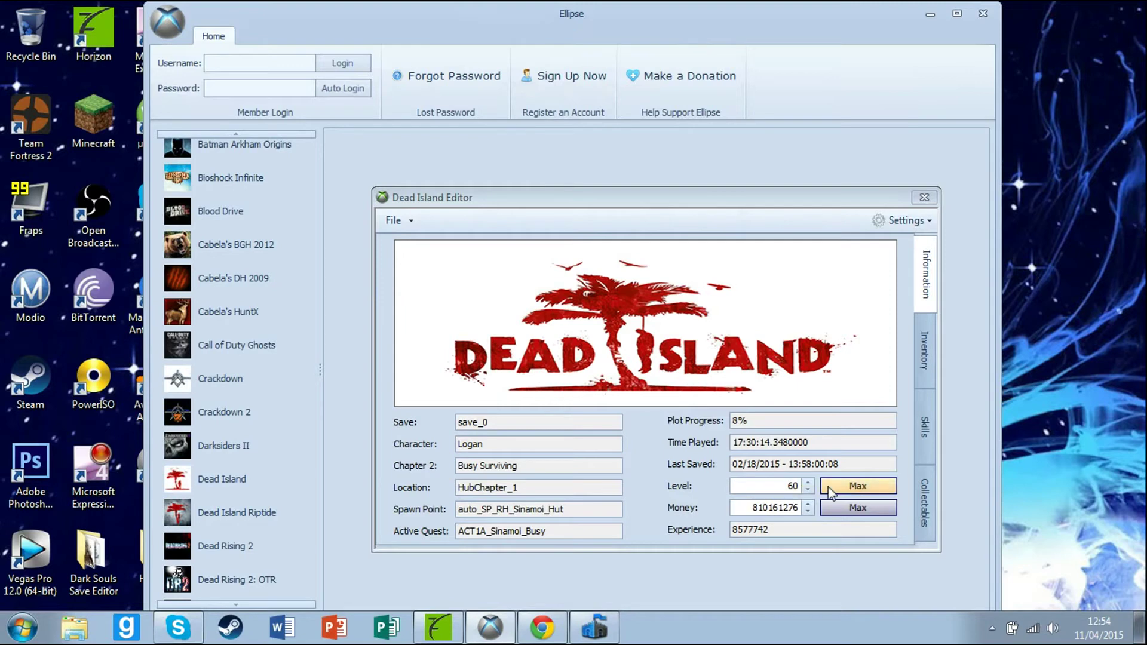
pyautogui.click(833, 512)
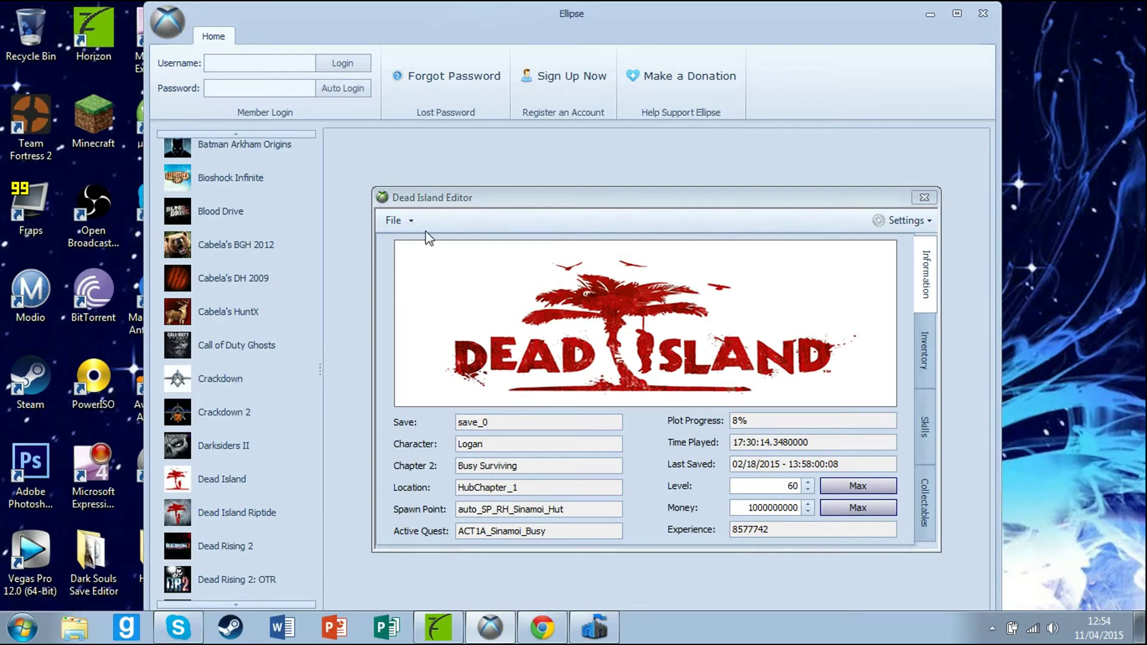
# Give the held weapon Melee_Fists the maximum value 999999999, upgrade 4 and color Orange, and save the weapon.
pyautogui.click(929, 357)
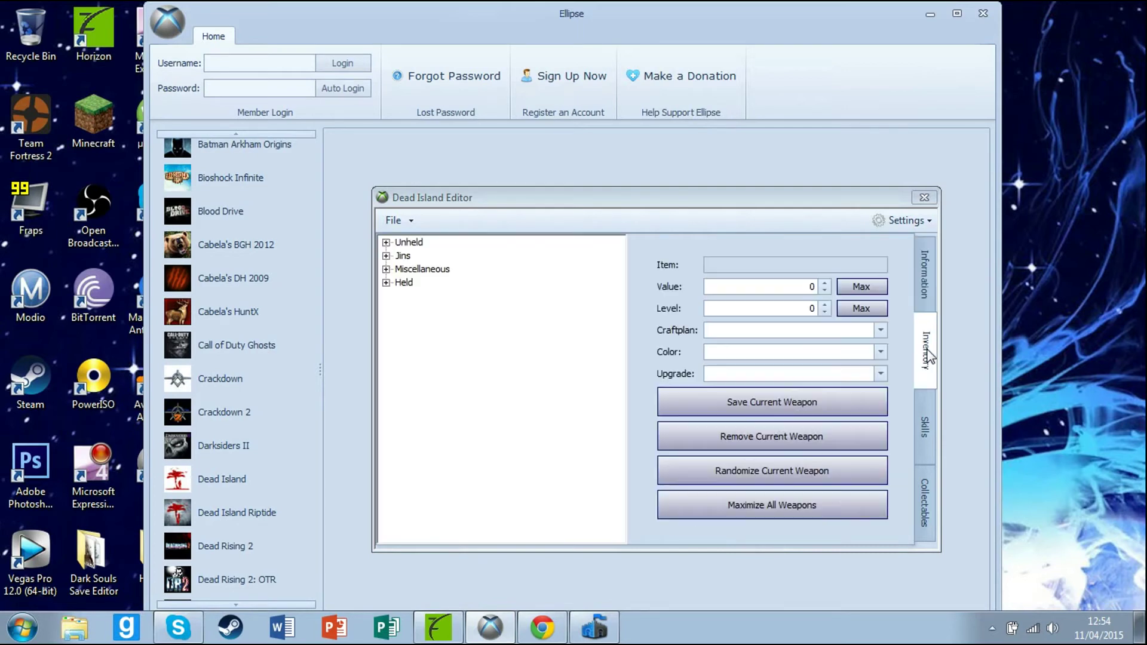
pyautogui.click(386, 282)
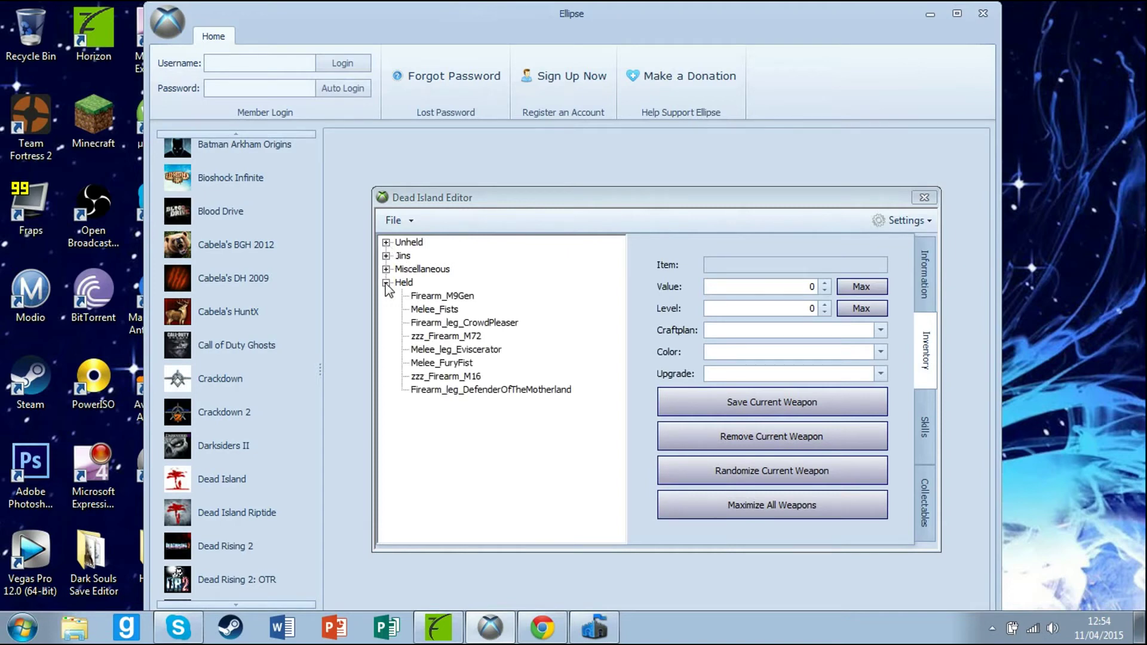
pyautogui.click(423, 296)
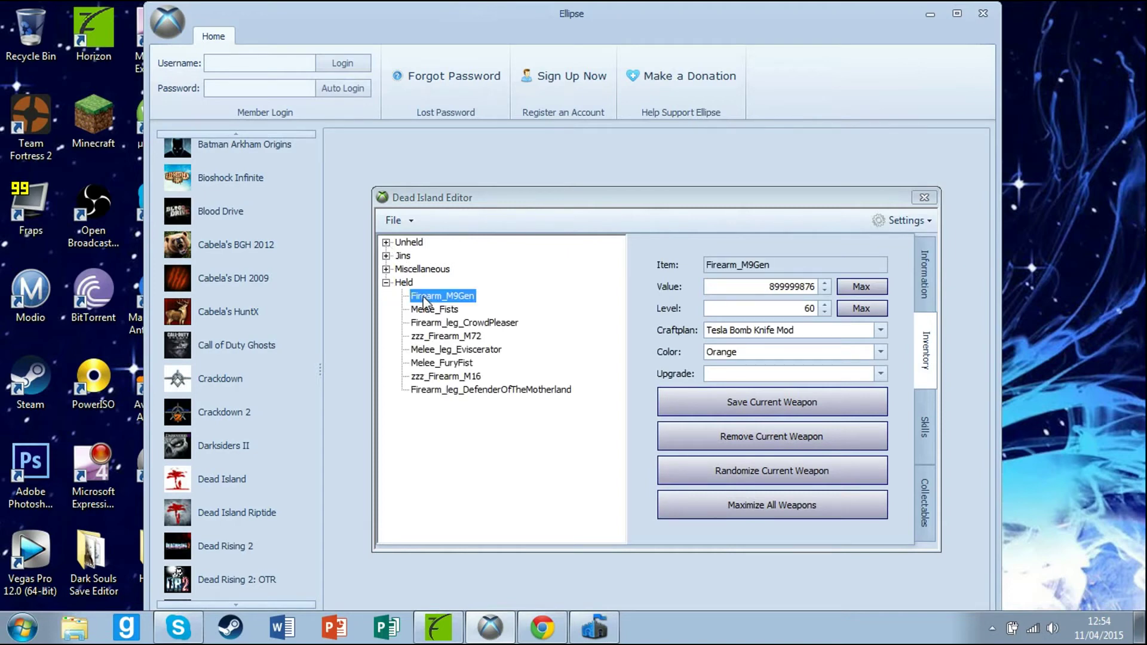
pyautogui.click(425, 309)
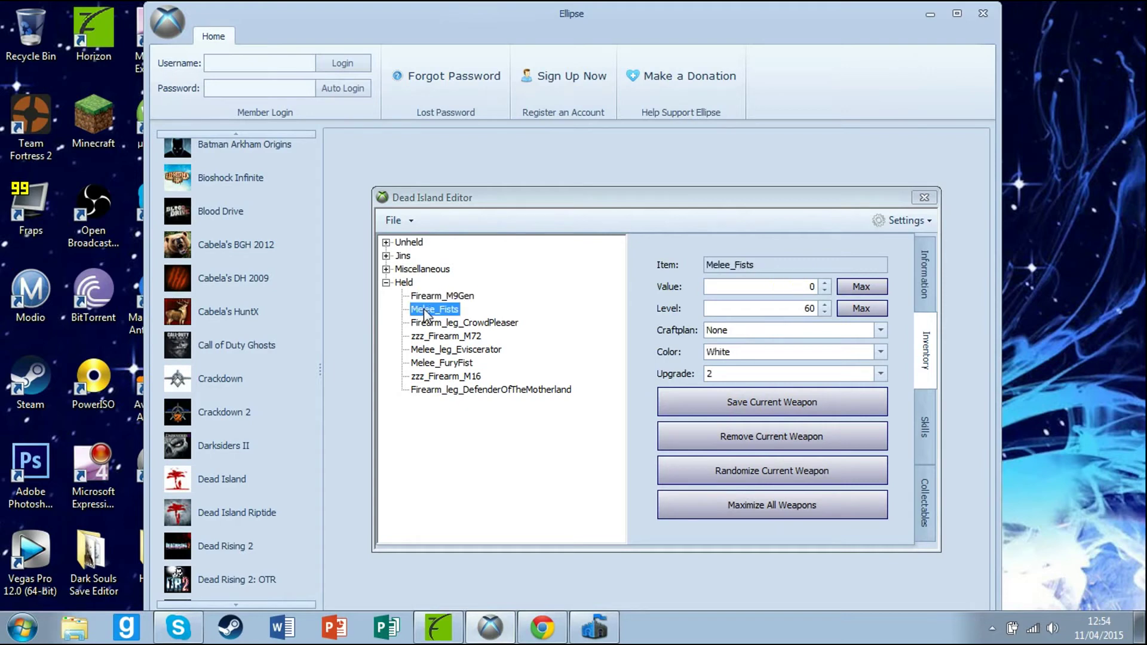
pyautogui.click(865, 287)
pyautogui.click(879, 374)
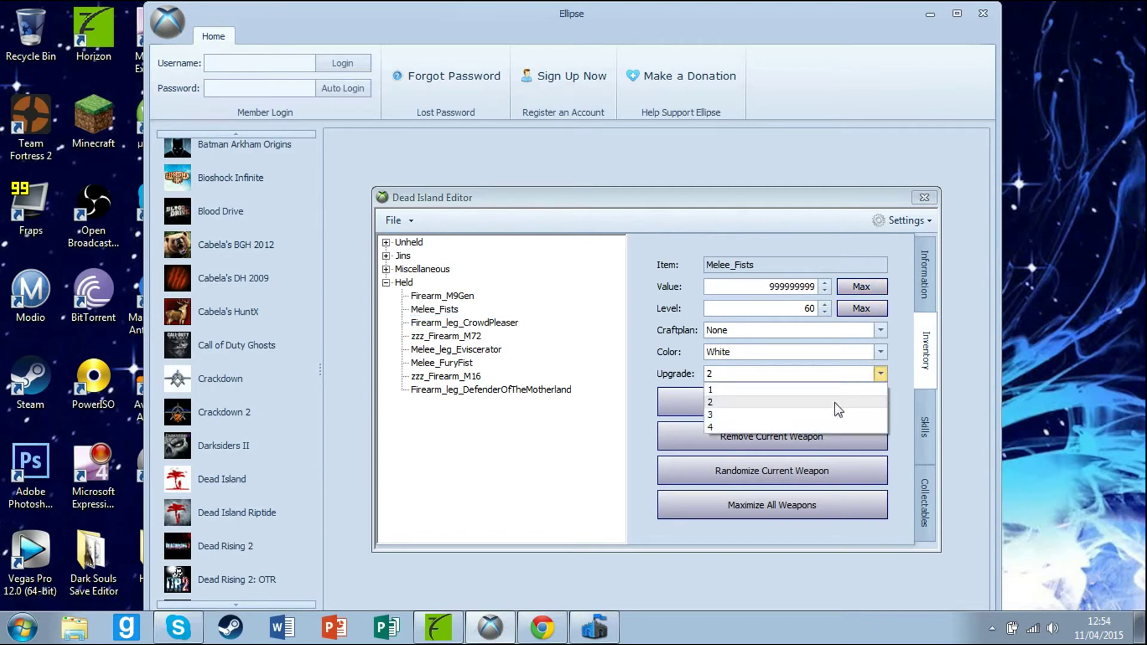
pyautogui.click(793, 428)
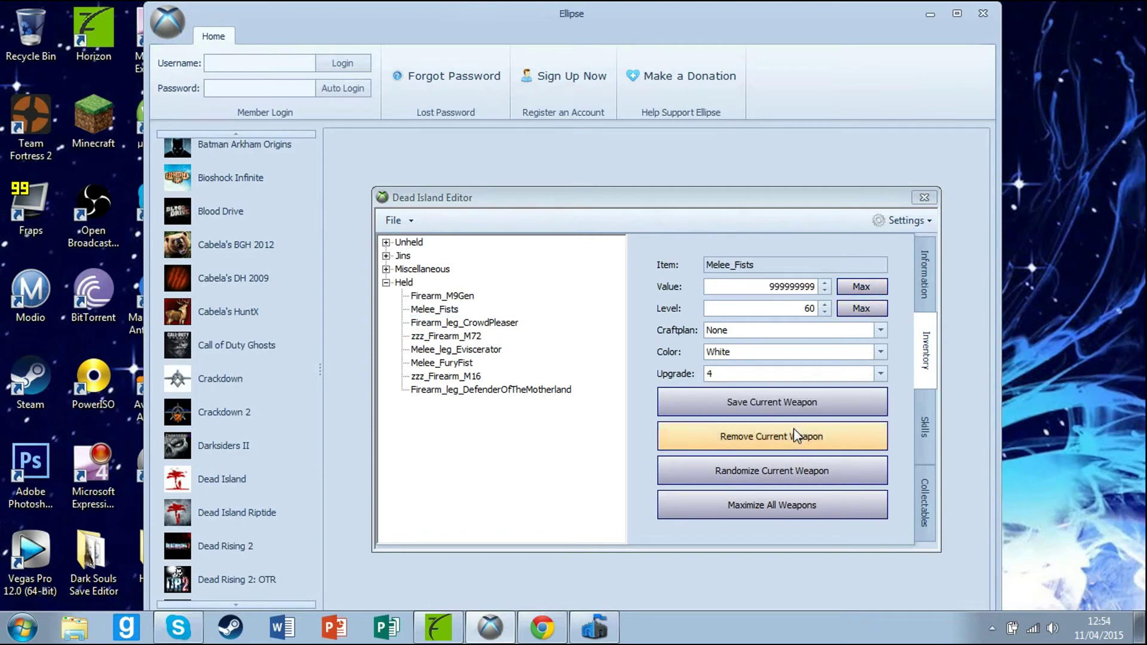
pyautogui.click(880, 353)
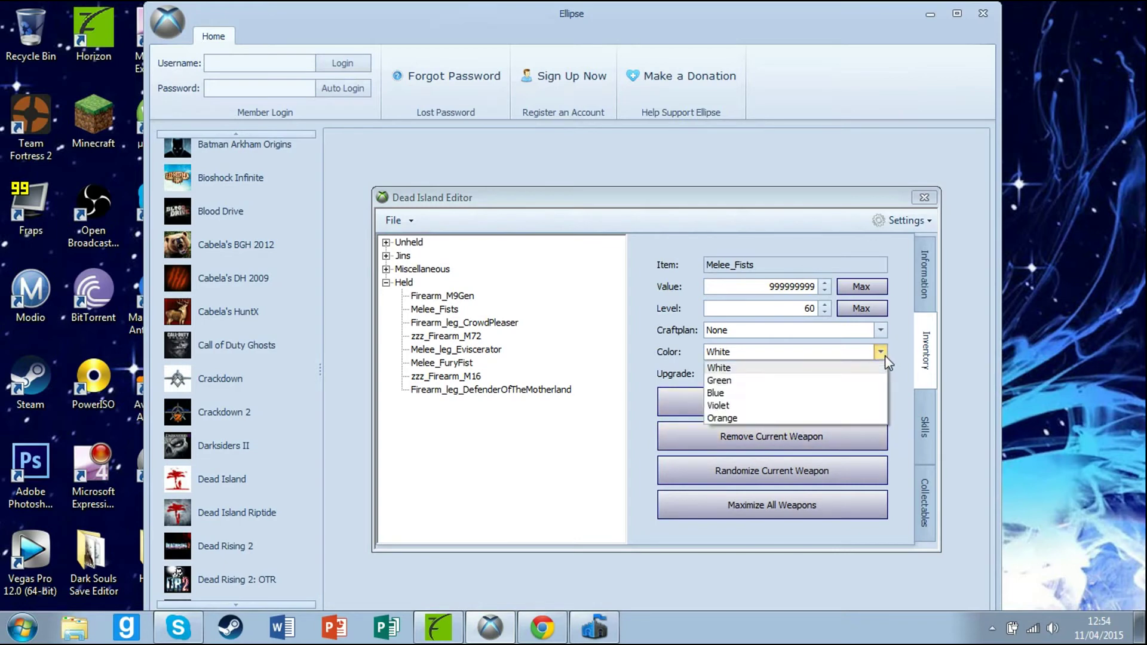
pyautogui.click(810, 418)
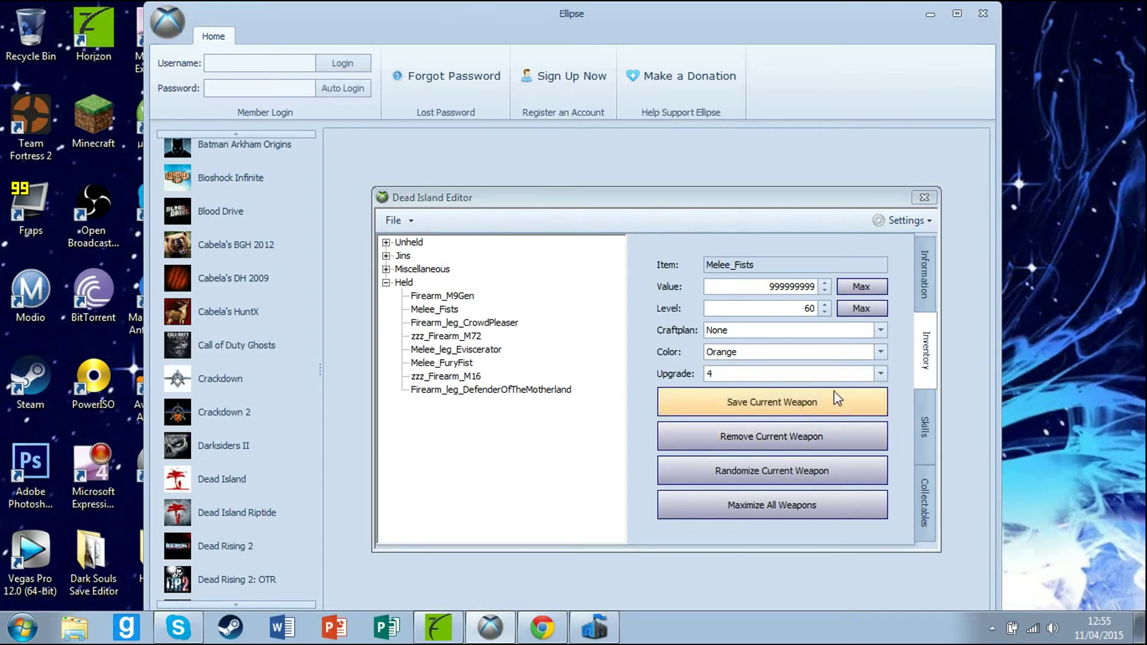
pyautogui.click(775, 411)
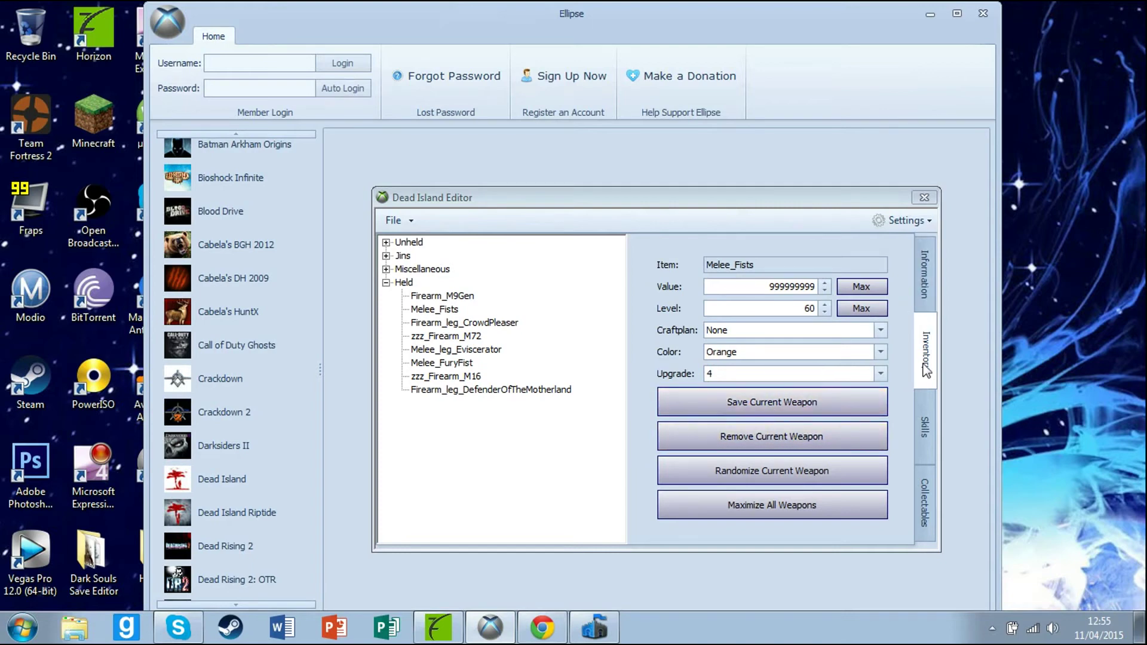
# Unlock all skills in both skill trees of the save and review the collectables.
pyautogui.click(925, 422)
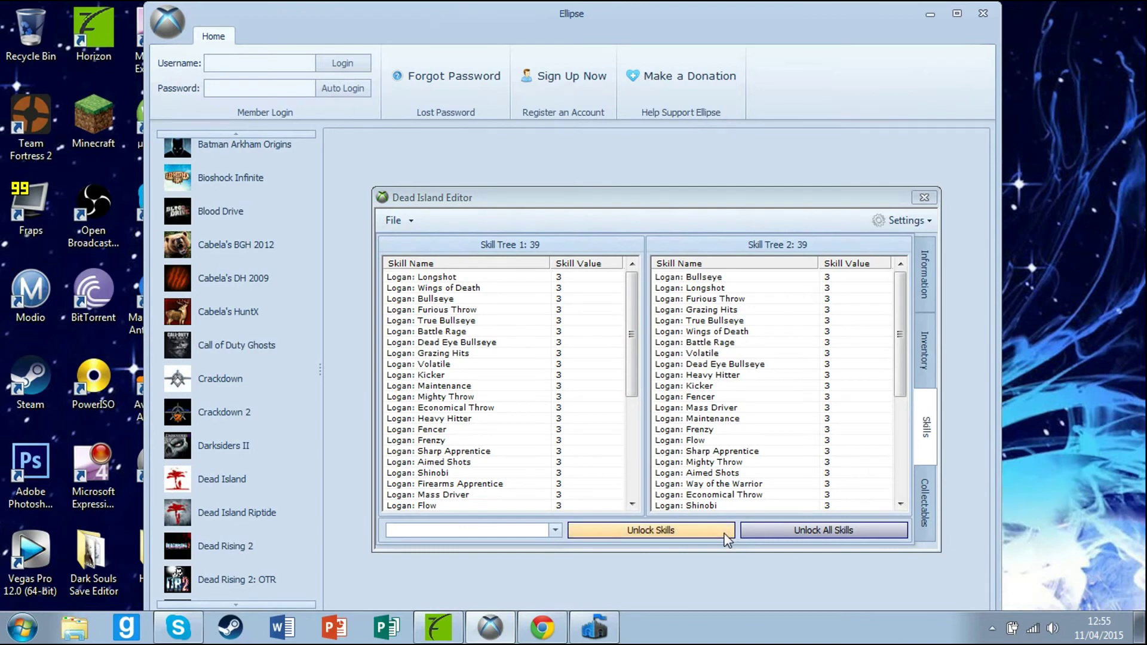
pyautogui.click(761, 531)
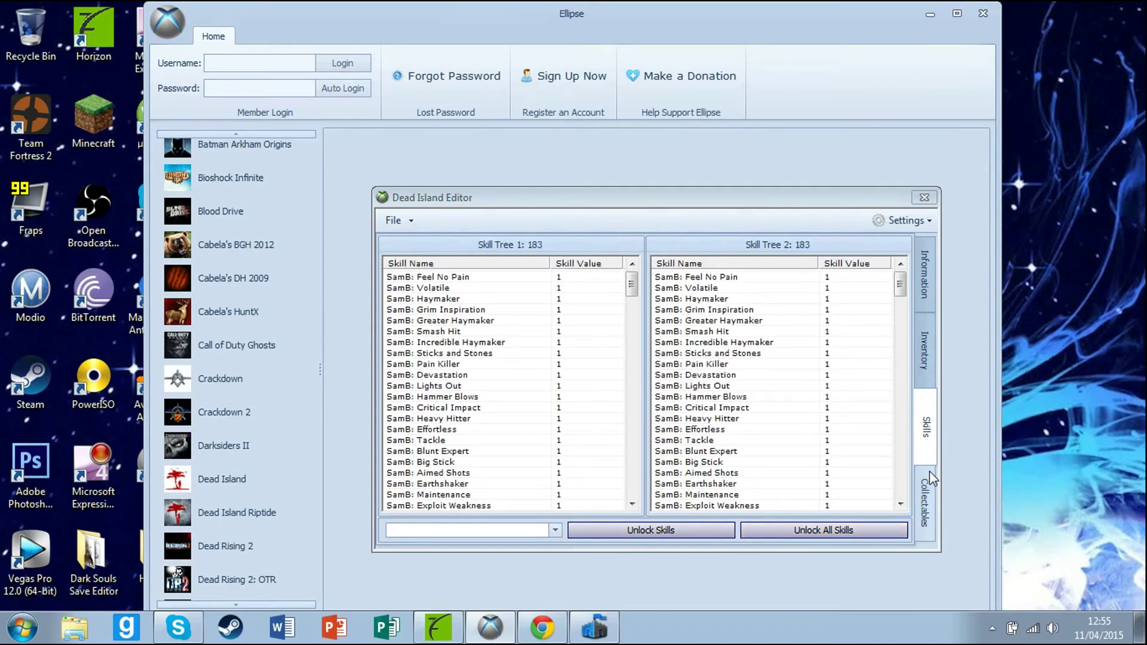
pyautogui.click(930, 488)
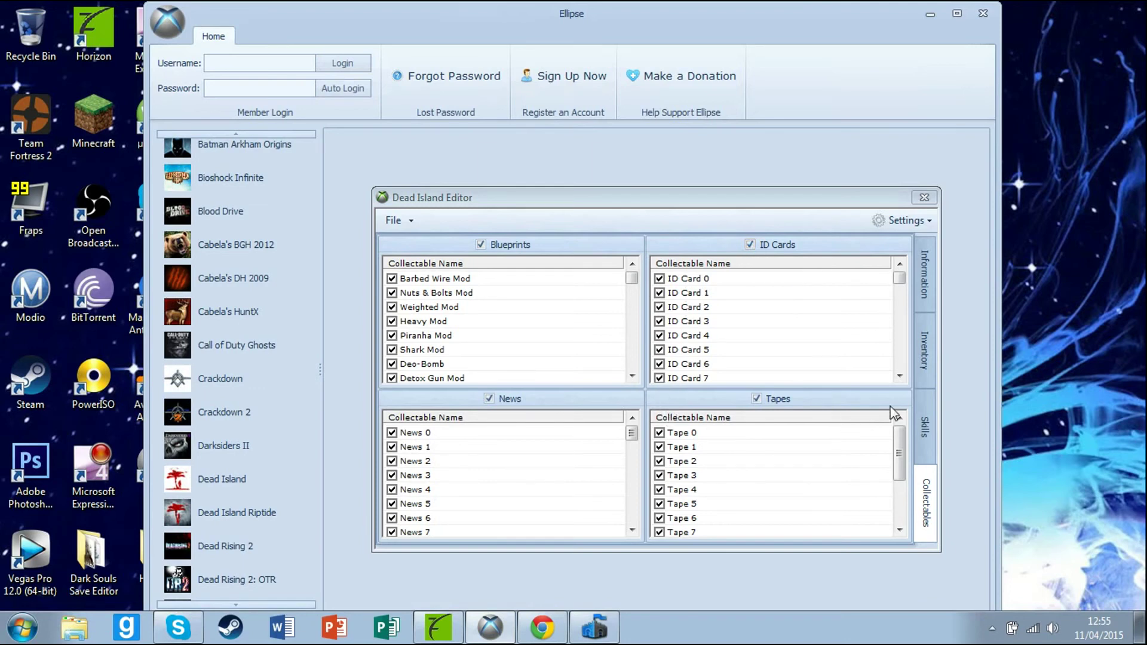
# Save the modded save_0 file, then close the Dead Island editor and Ellipse.
pyautogui.click(932, 278)
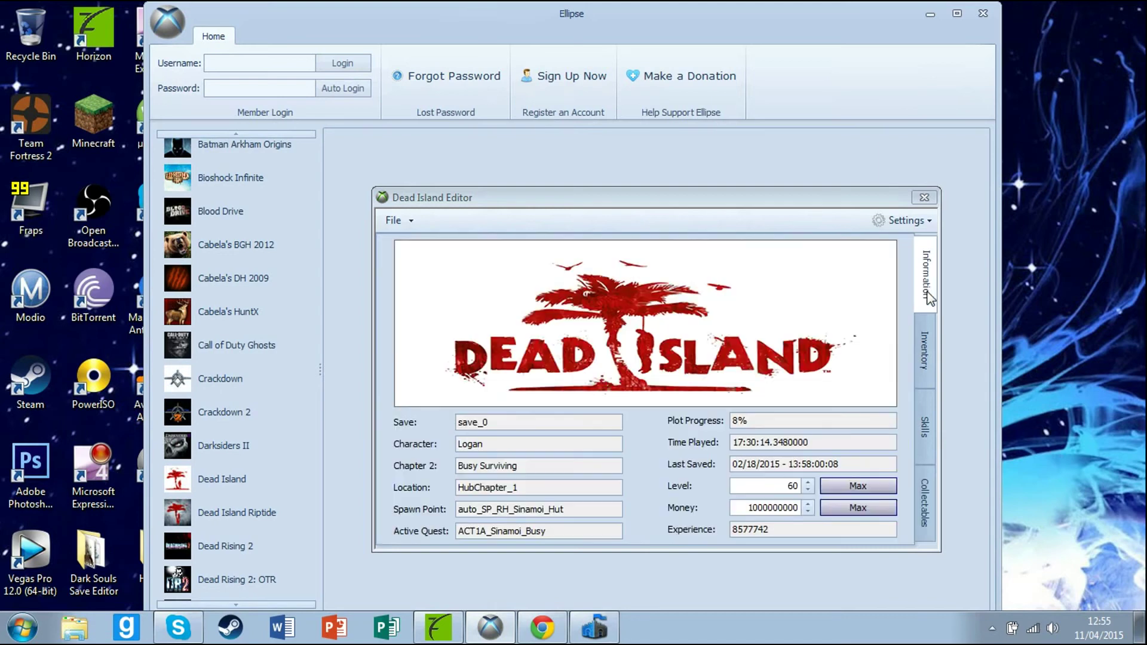
pyautogui.click(910, 221)
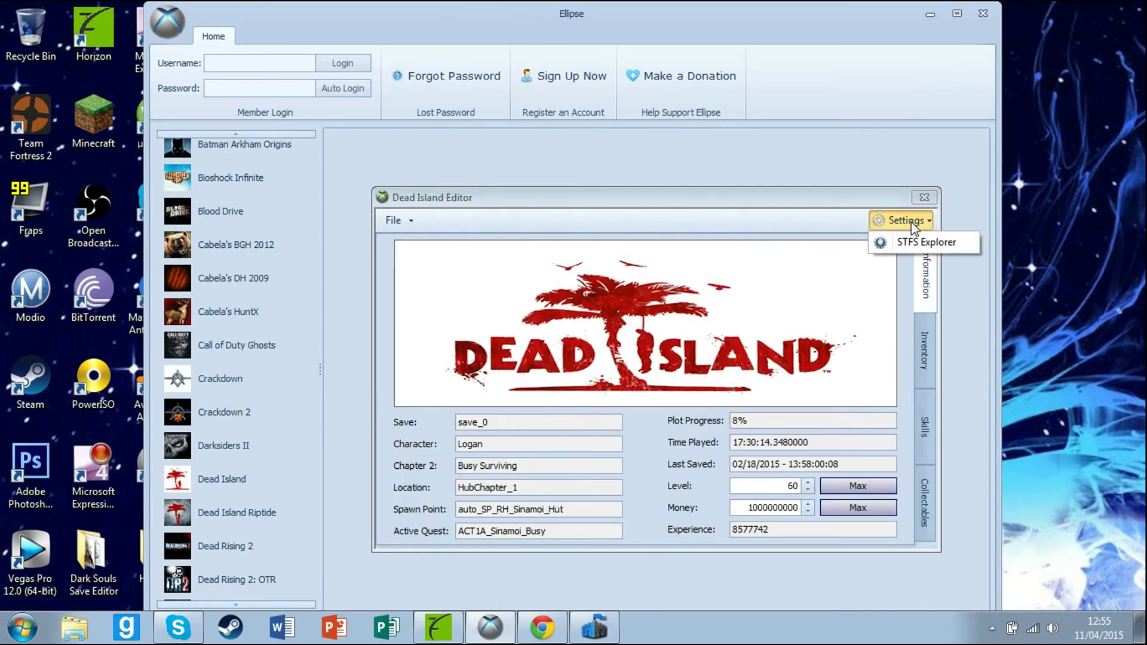
pyautogui.click(720, 242)
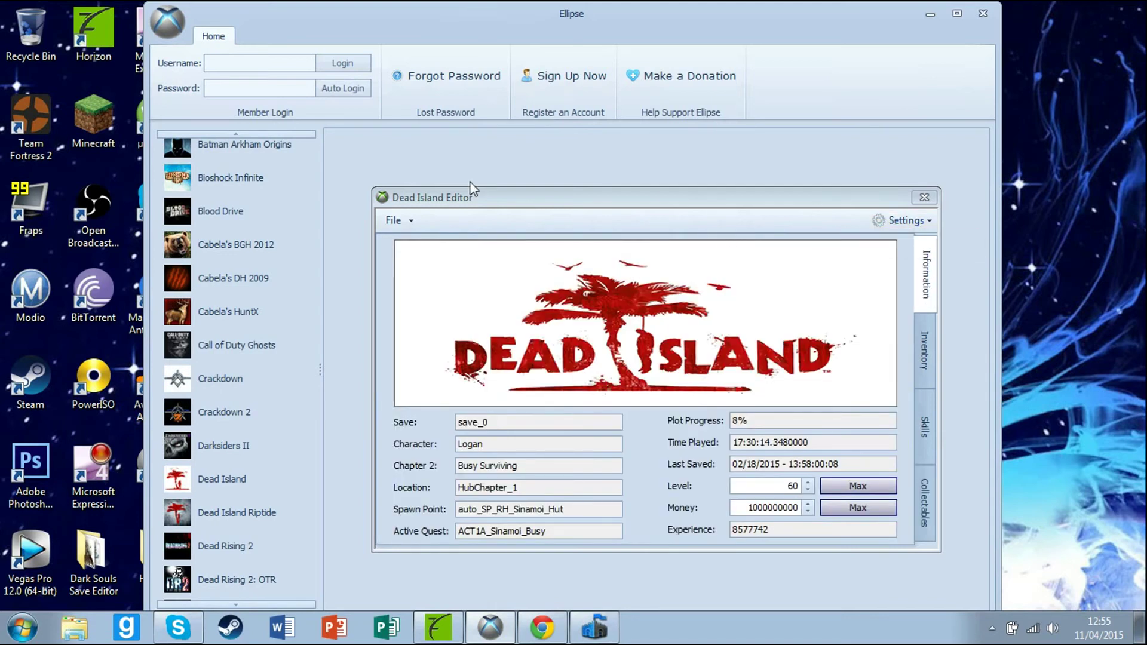
pyautogui.click(401, 226)
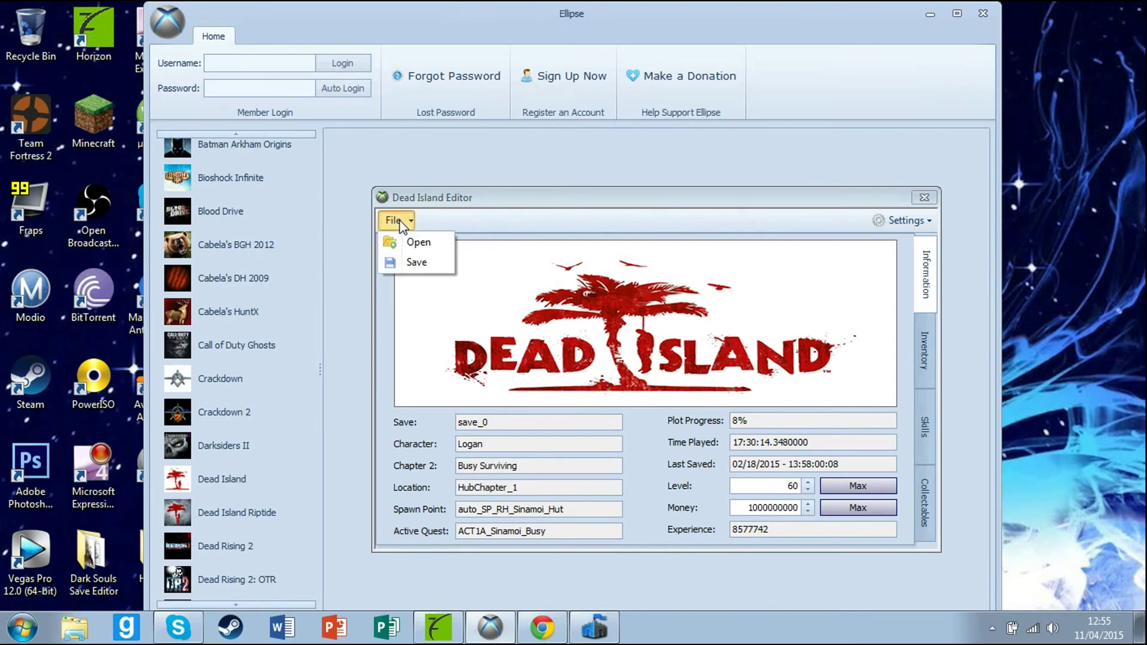
pyautogui.click(402, 264)
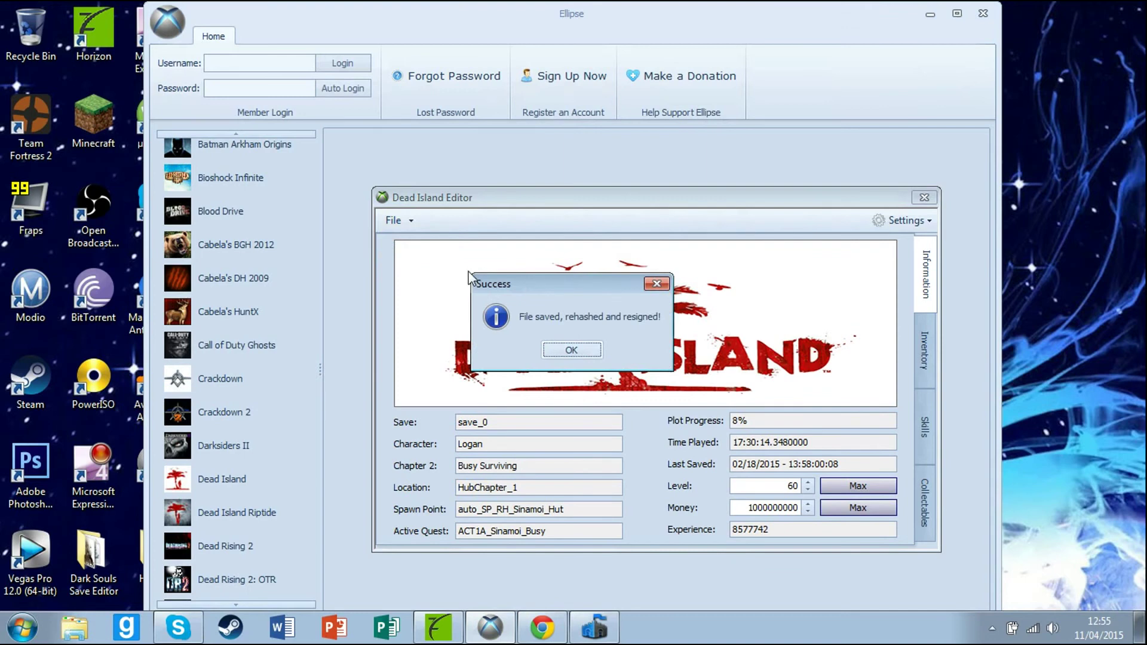
pyautogui.click(571, 349)
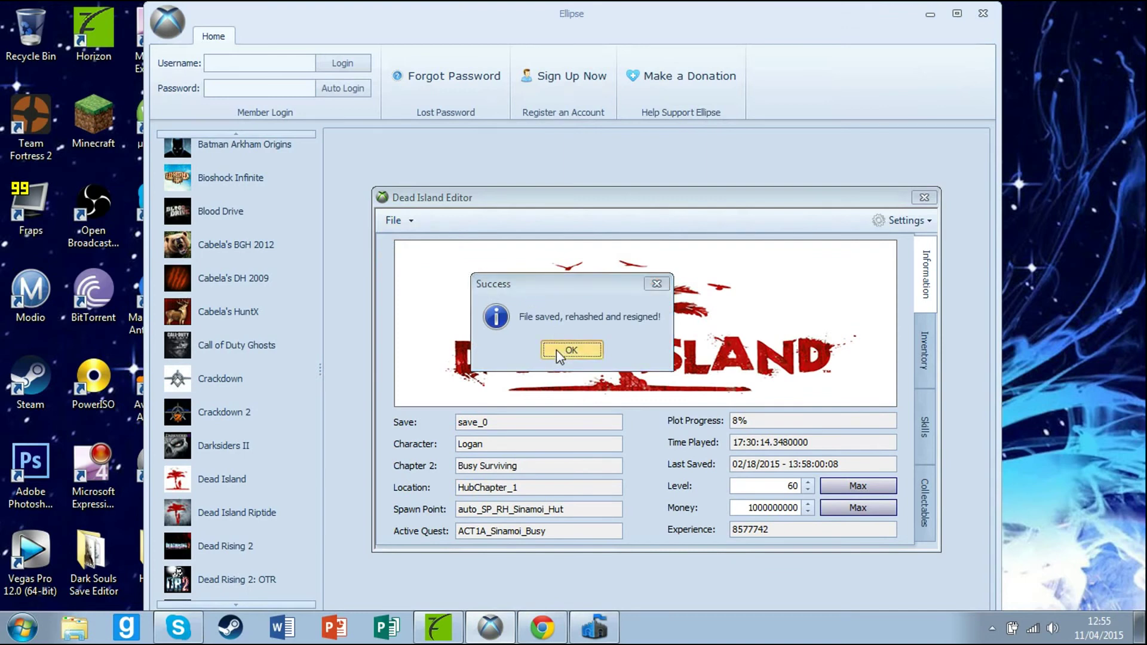
pyautogui.click(923, 198)
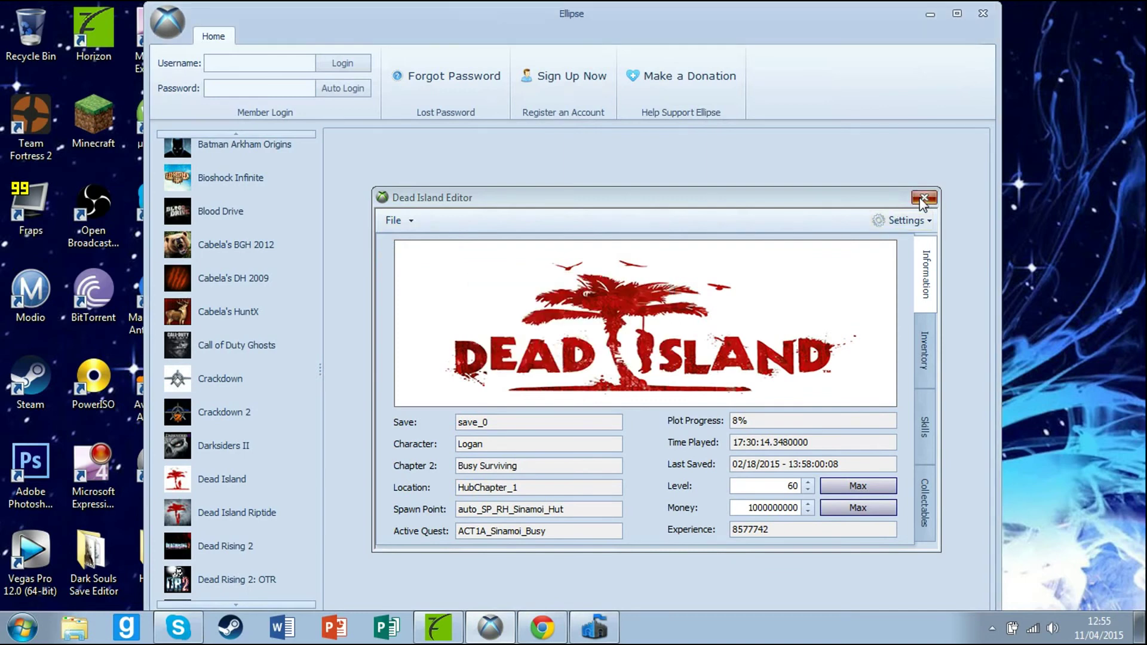
pyautogui.click(982, 13)
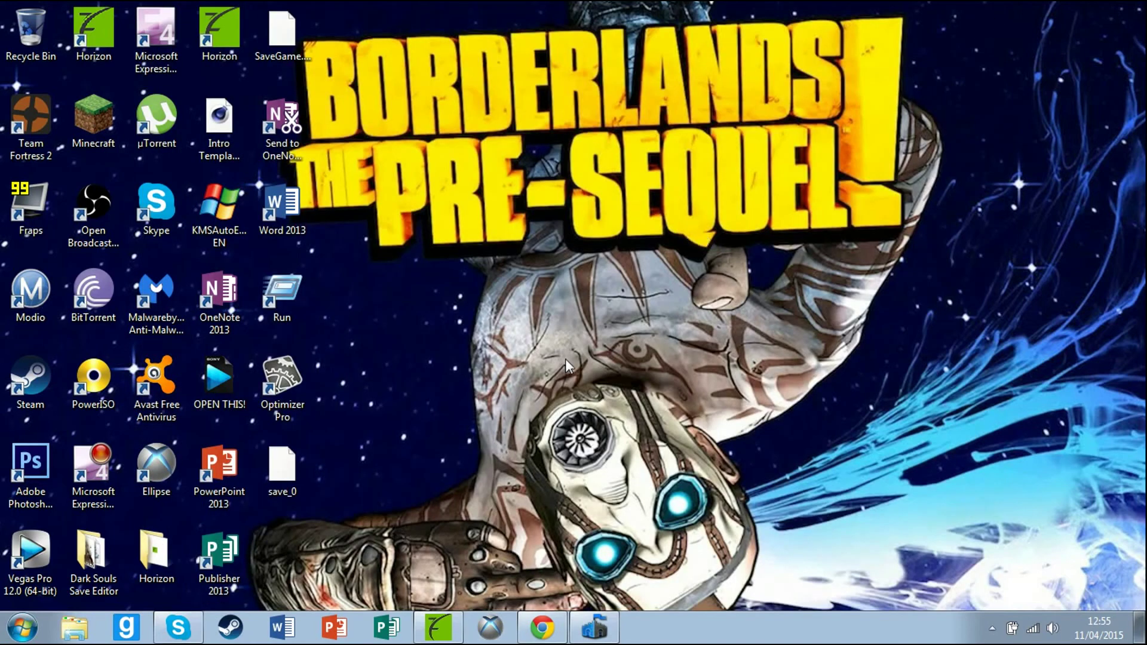
# Switch to Horizon and choose save_0 from the Desktop as the new file to inject into the device.
pyautogui.click(442, 627)
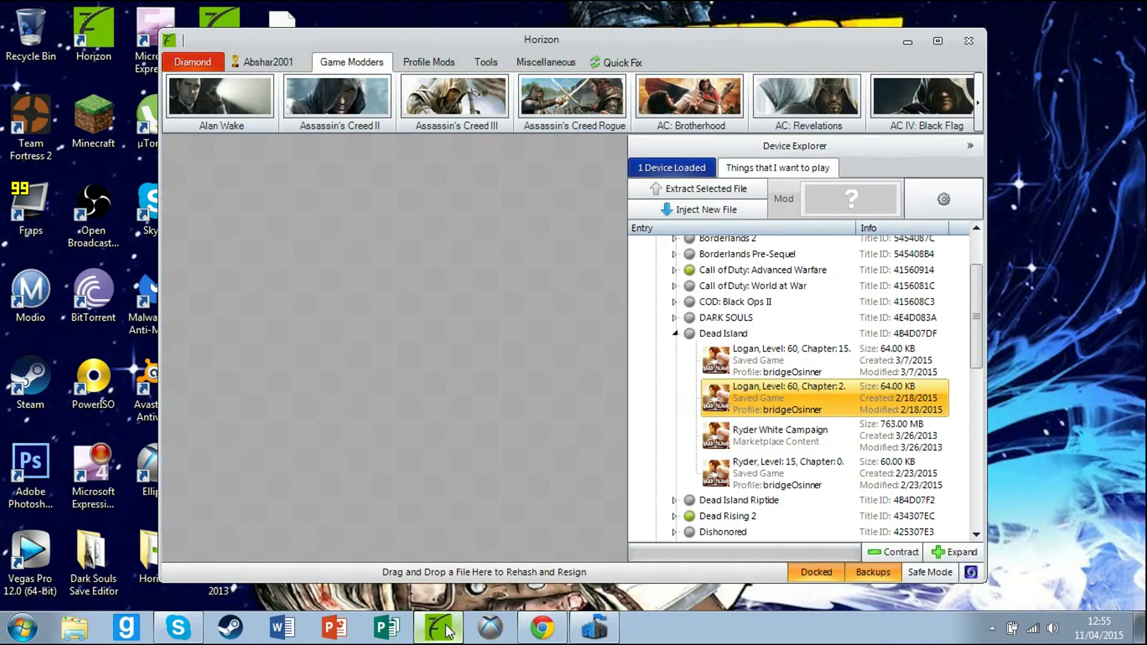
pyautogui.click(684, 218)
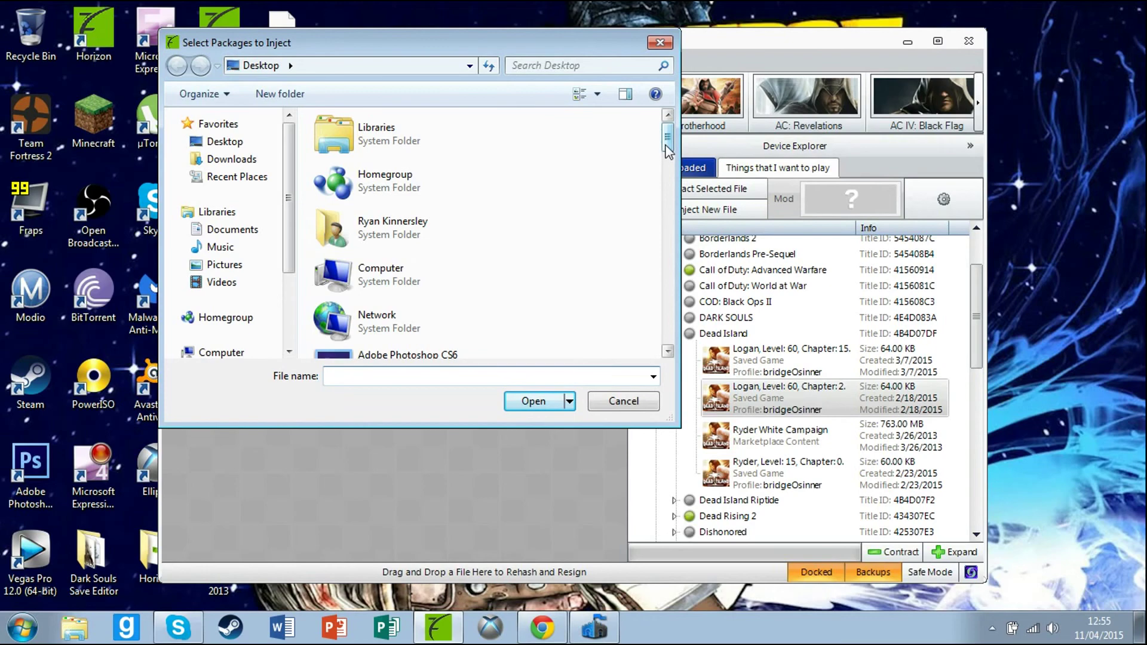
pyautogui.moveTo(668, 149); pyautogui.dragTo(661, 299)
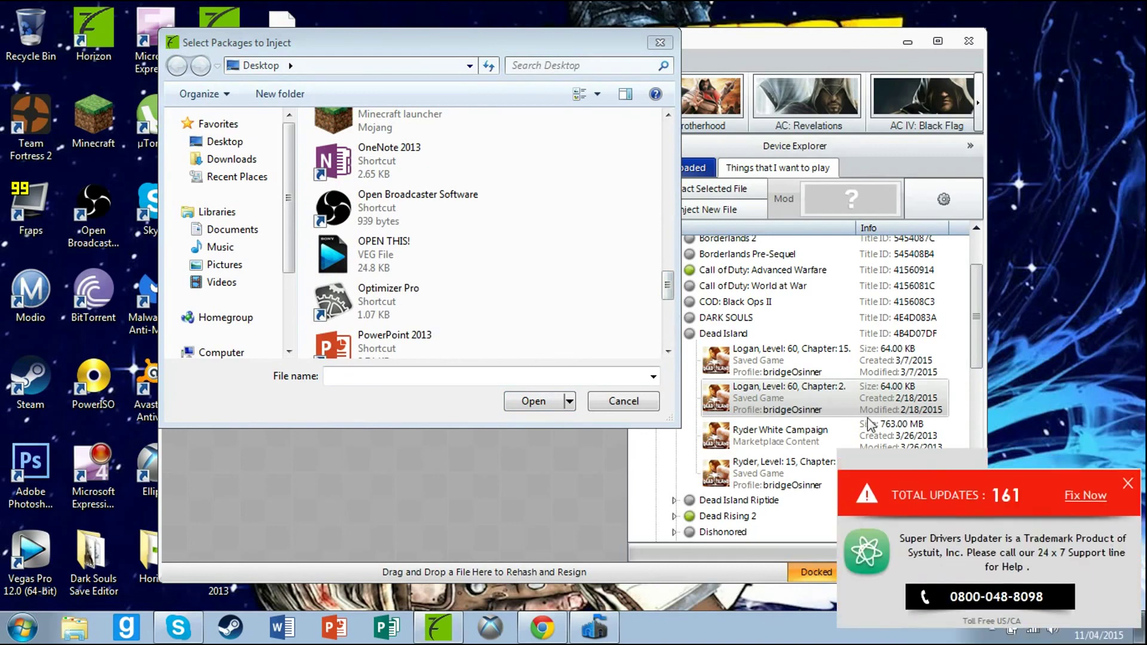
pyautogui.click(668, 306)
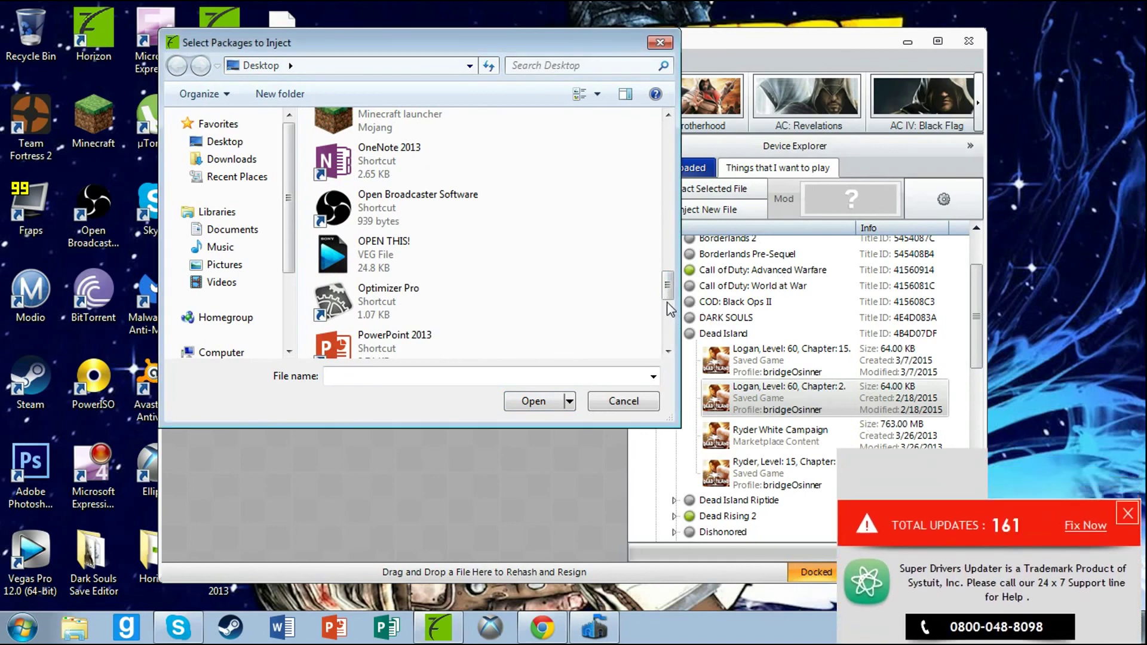
pyautogui.moveTo(668, 303); pyautogui.dragTo(672, 331)
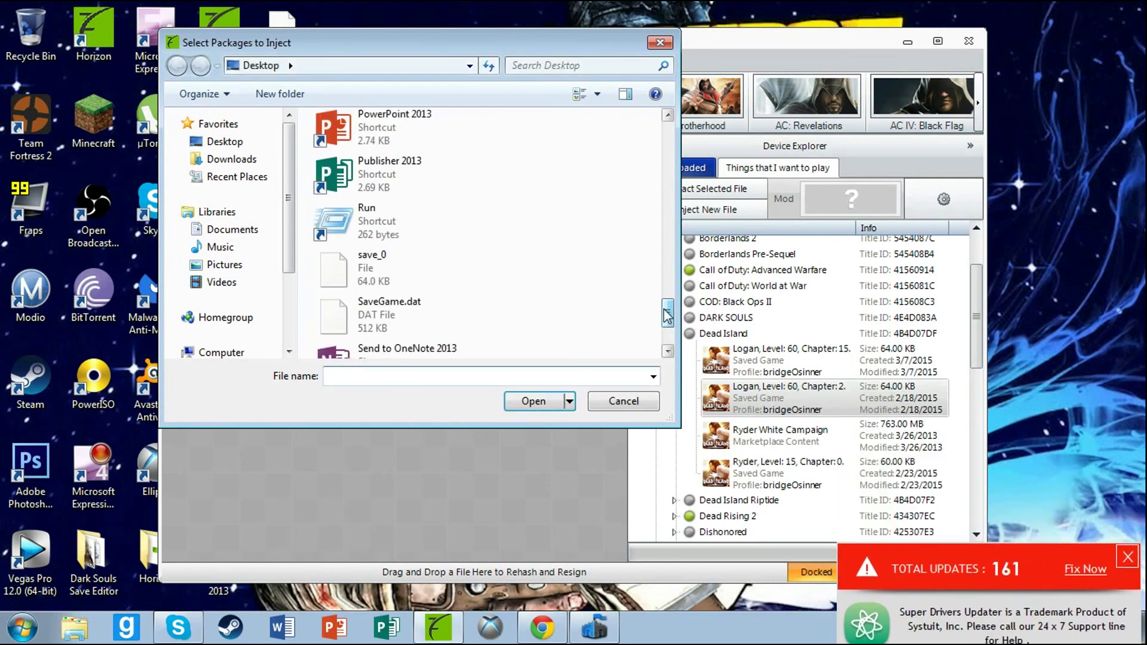
pyautogui.click(418, 271)
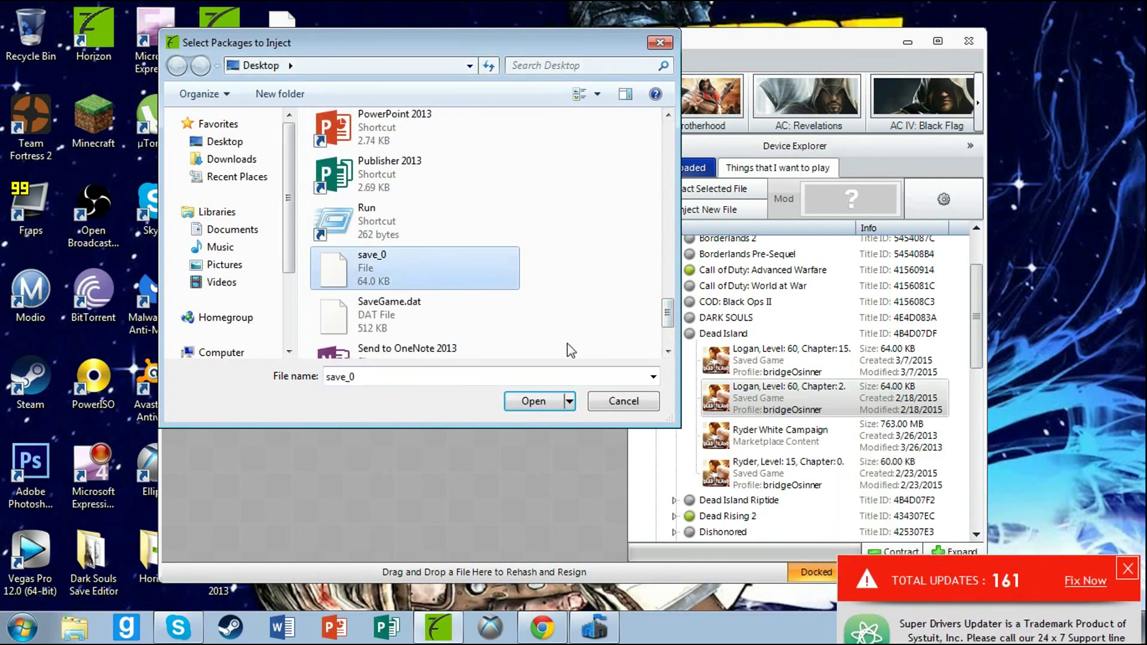
pyautogui.click(551, 403)
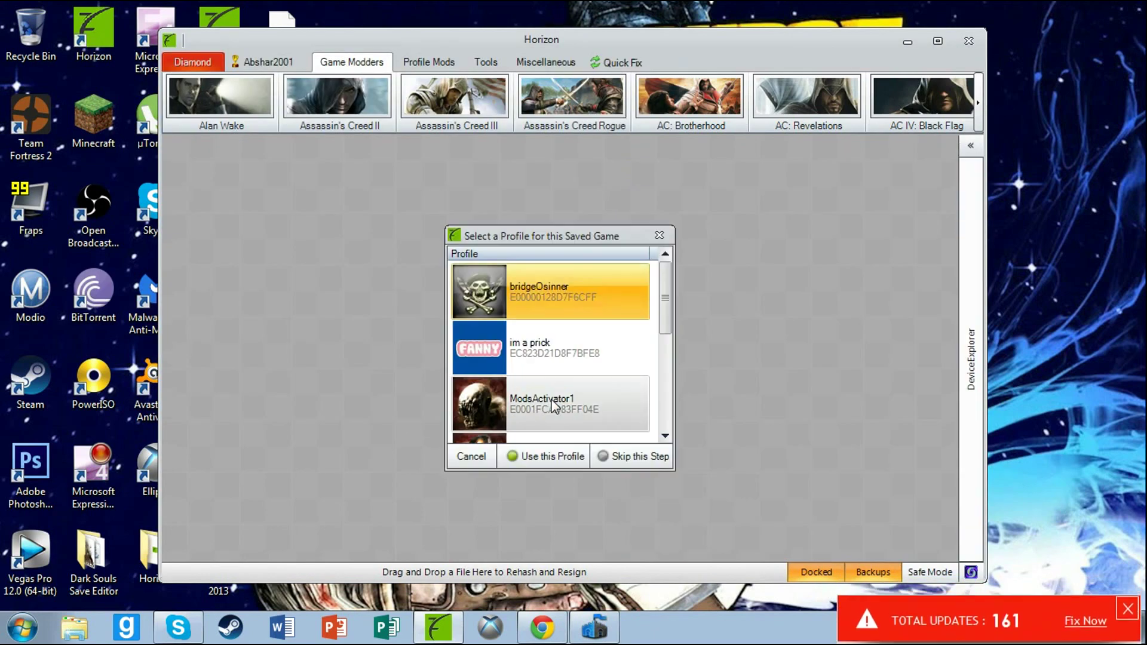
# Skip the profile selection, overwrite the existing "Logan, Level: 60, Chapter: 2." save on the device, and minimize Horizon.
pyautogui.click(620, 457)
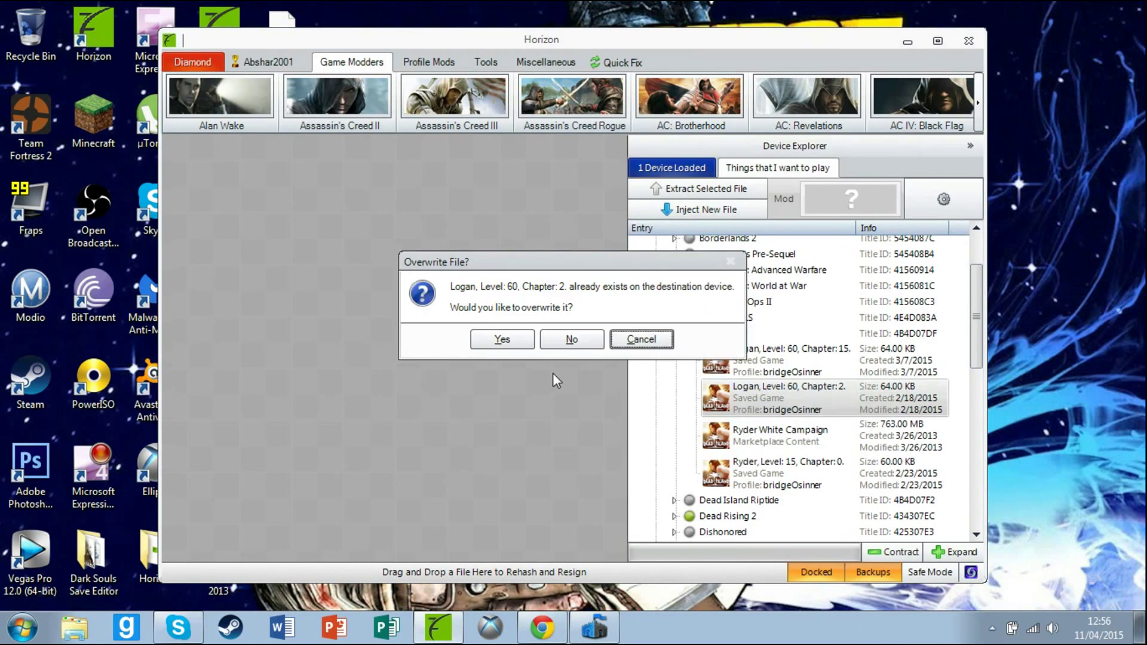
pyautogui.click(515, 339)
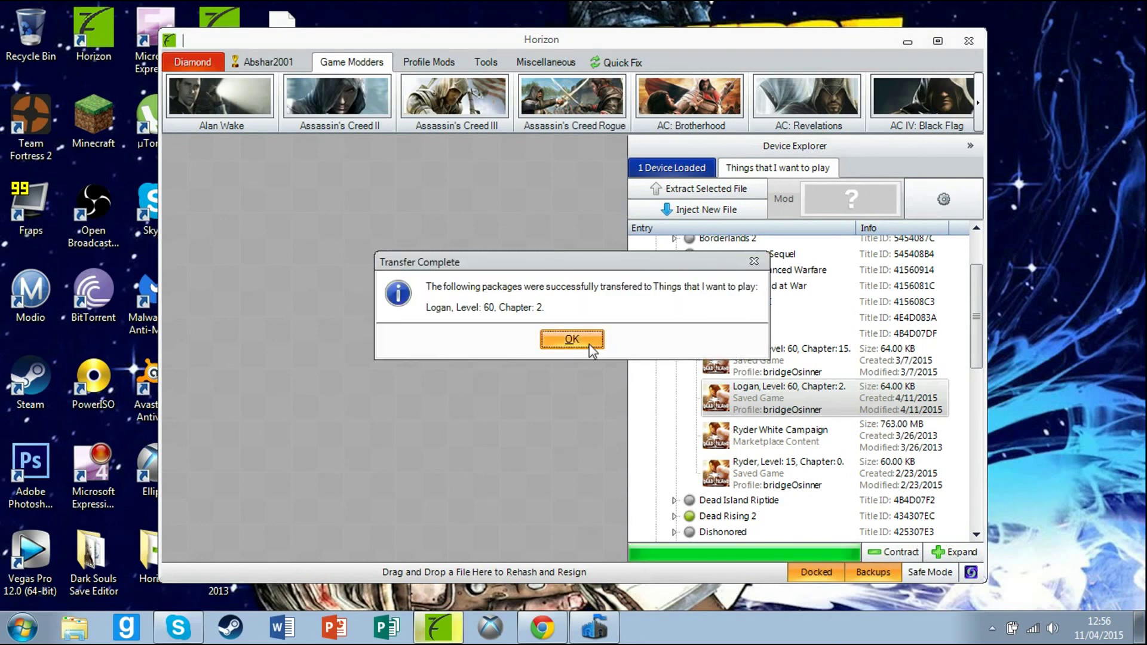
pyautogui.click(589, 340)
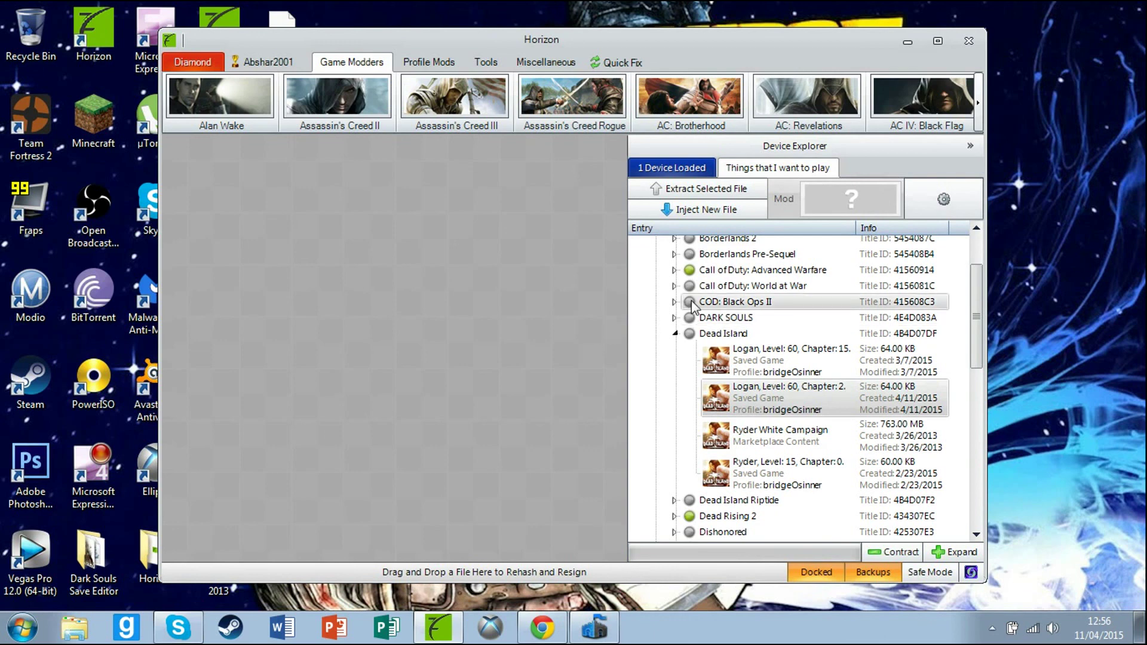
pyautogui.click(907, 40)
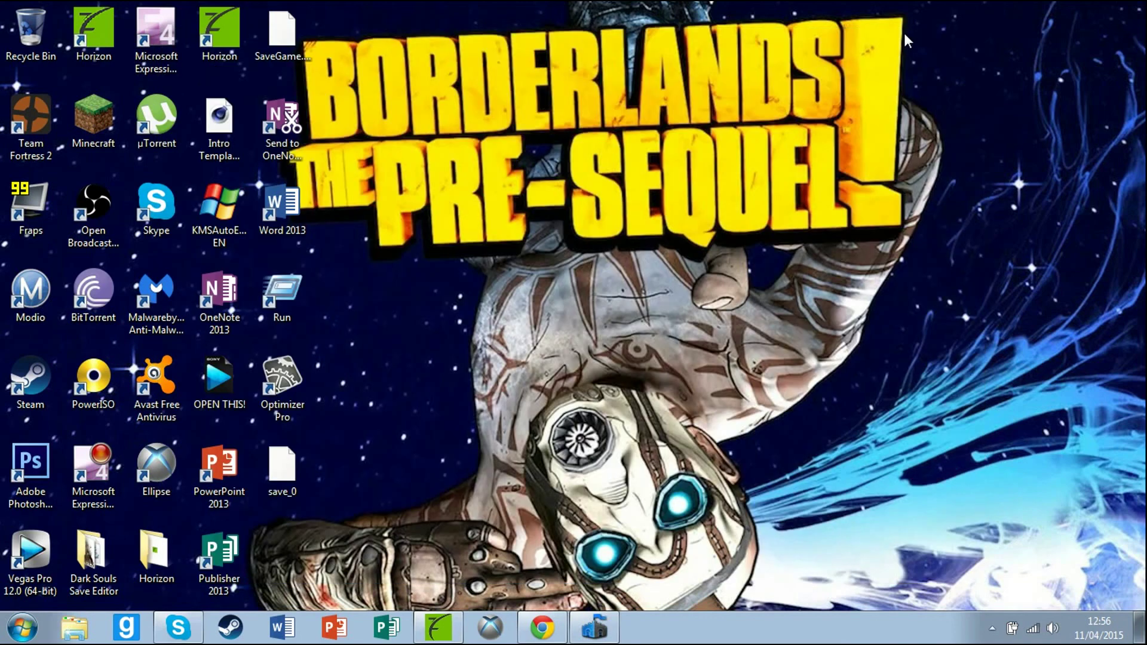